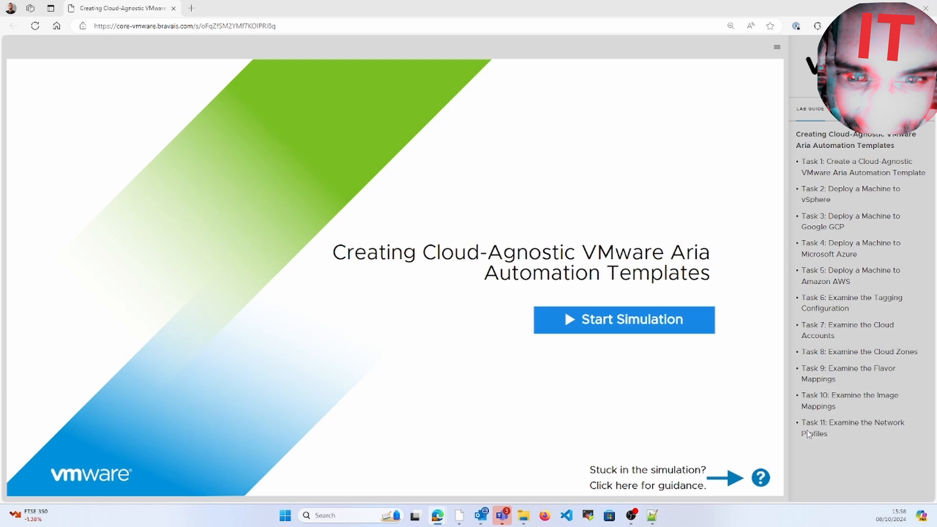
Start the simulation and create a blank-canvas cloud template named Cloud-Agnostic in the VMW-ENG project.
{"action": "left_click", "coordinate": [690, 321]}
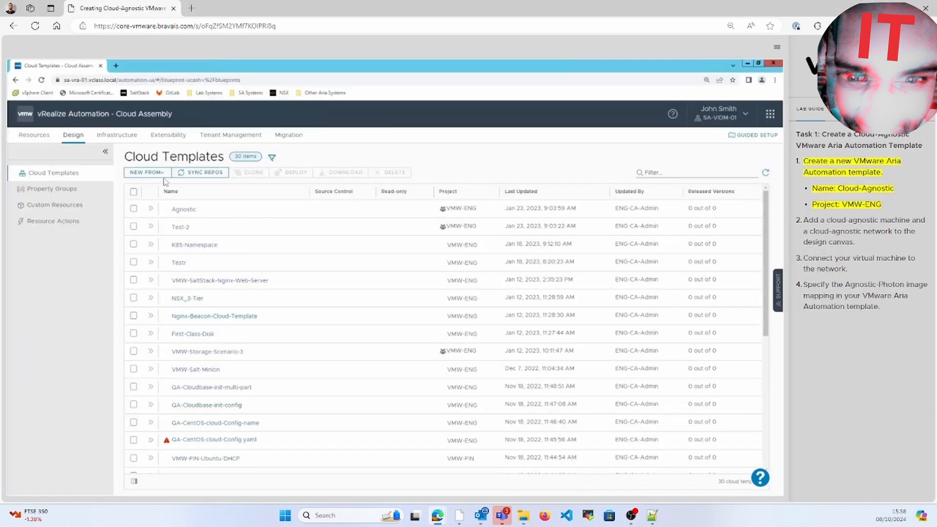
{"action": "left_click", "coordinate": [163, 175]}
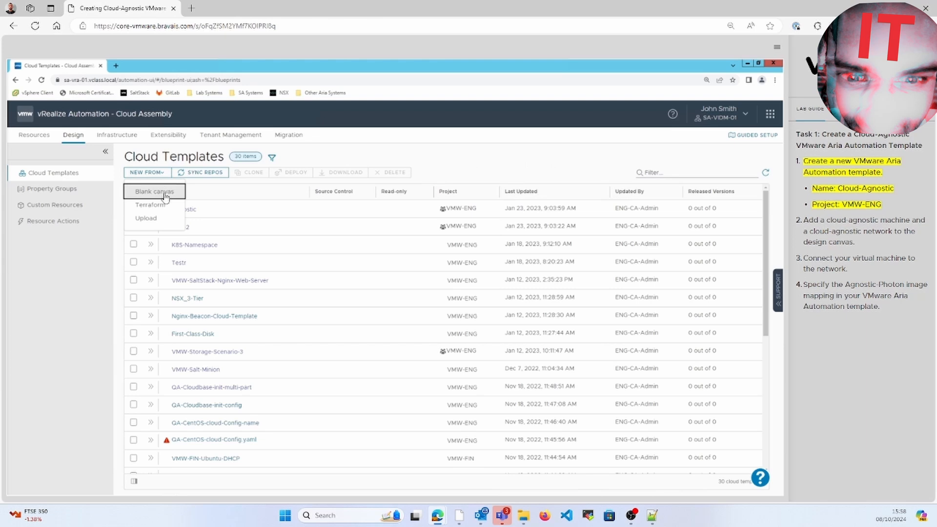
{"action": "left_click", "coordinate": [165, 192]}
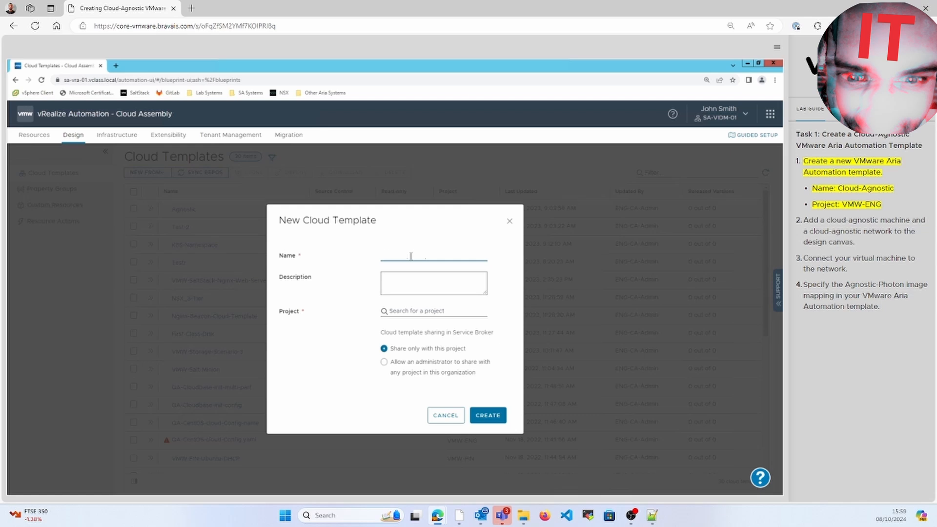
{"action": "type", "text": "Cloud-Agnostic"}
{"action": "left_click", "coordinate": [421, 312]}
{"action": "left_click", "coordinate": [428, 338]}
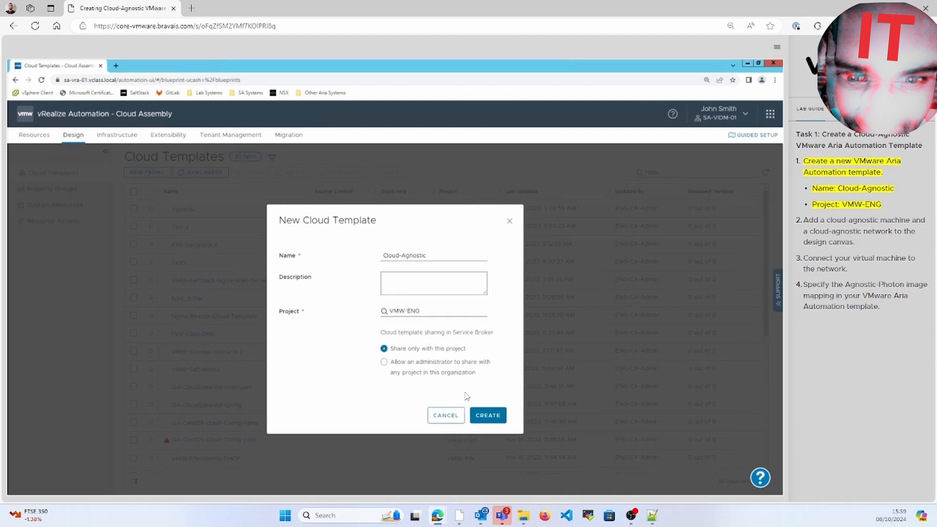
{"action": "left_click", "coordinate": [489, 415]}
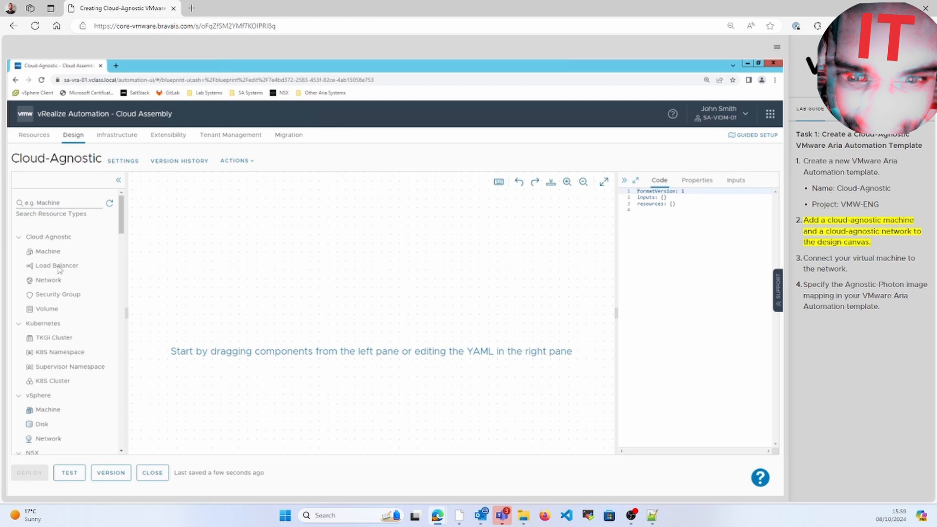
Add a cloud-agnostic machine and a cloud-agnostic network to the design canvas and connect the machine to the network.
{"action": "left_click_drag", "start_coordinate": [85, 250], "coordinate": [371, 355]}
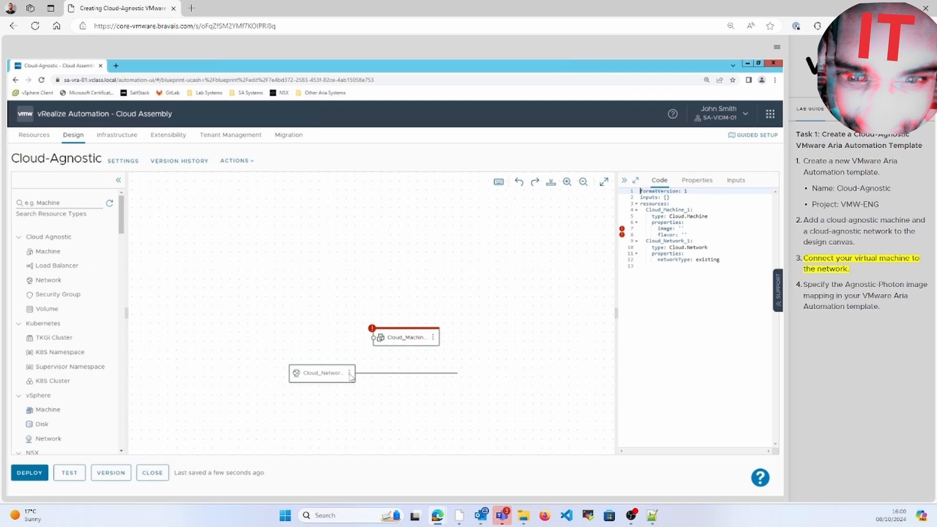
{"action": "left_click", "coordinate": [374, 338]}
{"action": "left_click_drag", "start_coordinate": [373, 297], "coordinate": [374, 333]}
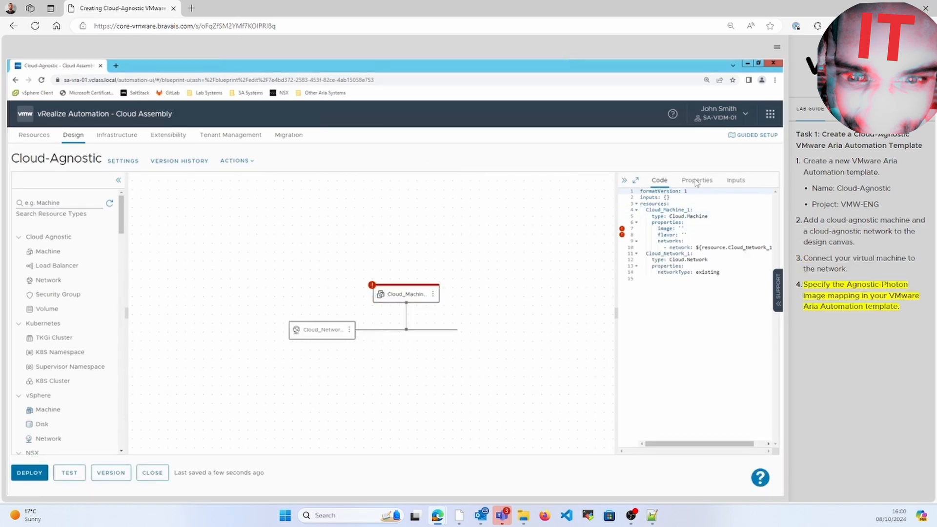
Set the machine's image to Agnostic-Photon and its flavor to Agnostic-Small in the template code.
{"action": "left_click", "coordinate": [683, 228]}
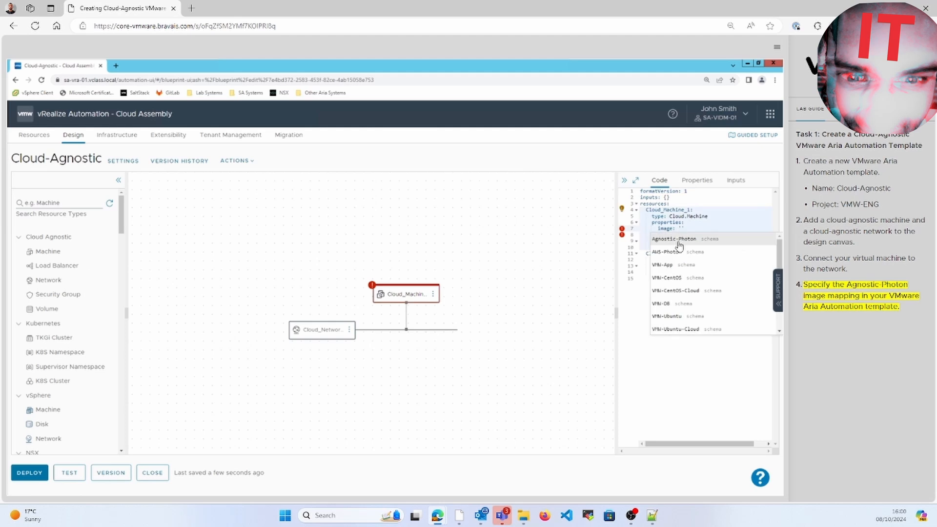
{"action": "left_click", "coordinate": [700, 242]}
{"action": "left_click", "coordinate": [693, 235]}
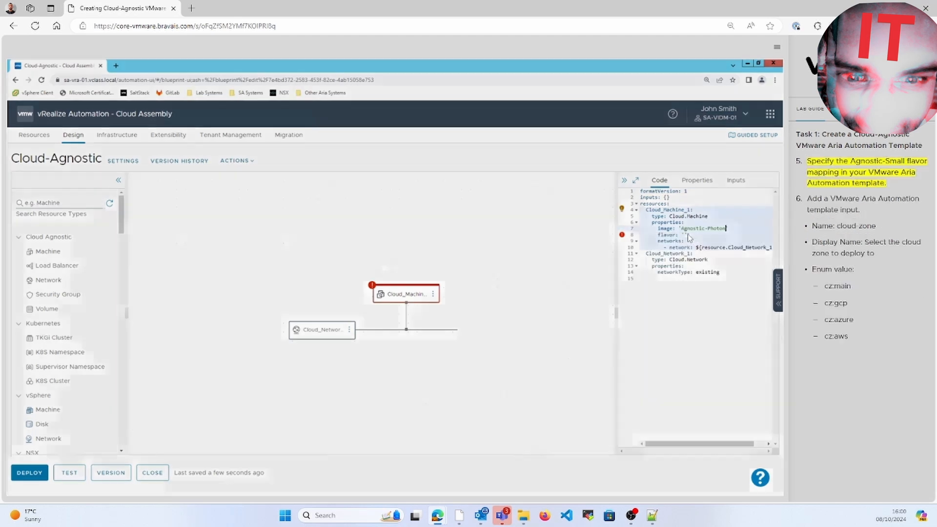
{"action": "left_click", "coordinate": [699, 247]}
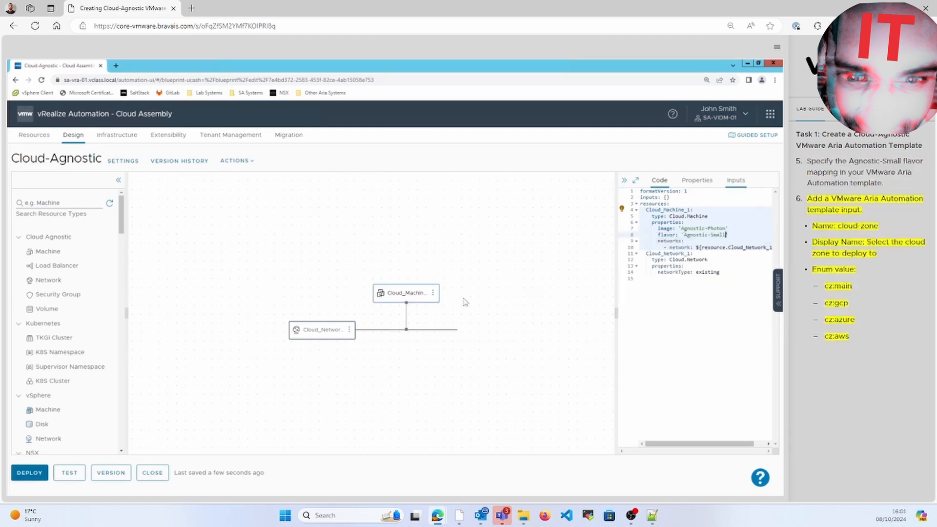
Start a new template input named cloud-zone with the display name "Select the cloud zone to deploy to".
{"action": "left_click", "coordinate": [736, 180]}
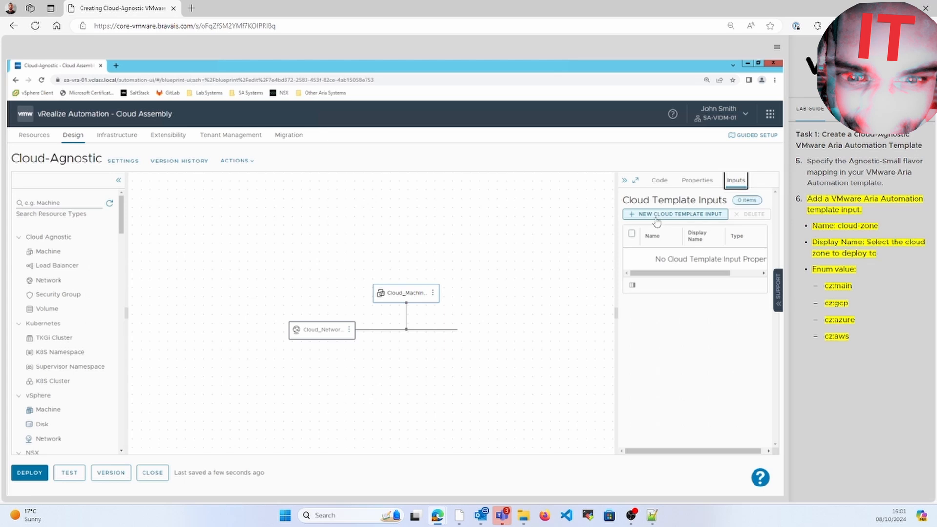
{"action": "left_click", "coordinate": [657, 221]}
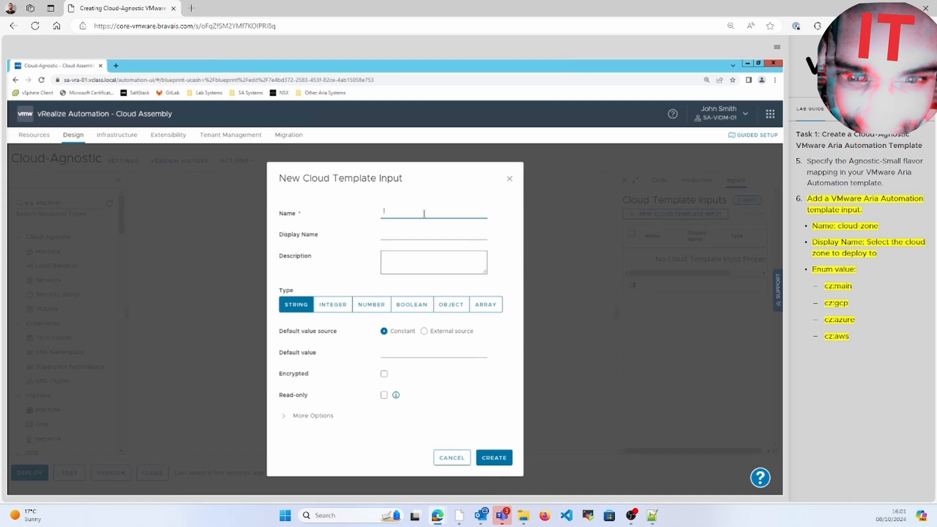
{"action": "type", "text": "cloud-zone"}
{"action": "left_click", "coordinate": [401, 233]}
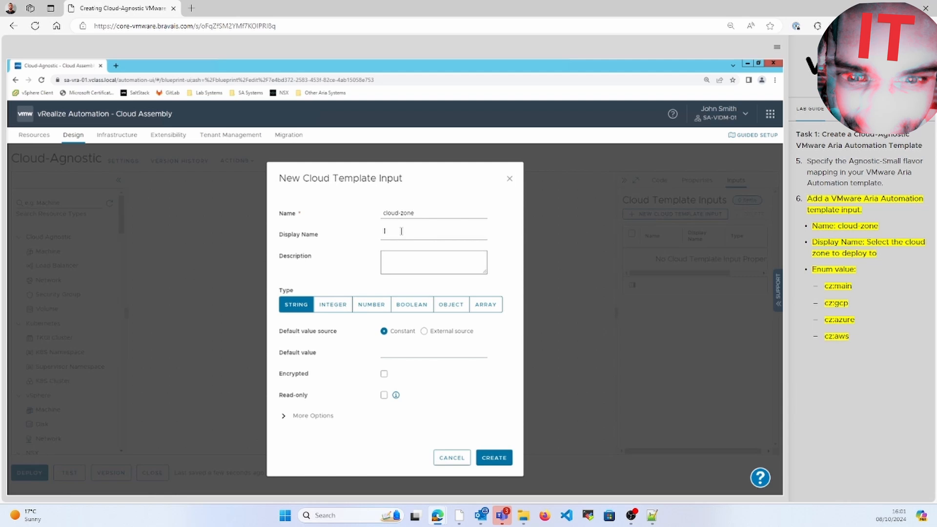
{"action": "type", "text": "S"}
{"action": "type", "text": "elect the cloud zone to deploy to"}
Enter cz:main and cz:gcp as enum values for the cloud-zone input and add a row for another value.
{"action": "left_click", "coordinate": [289, 418]}
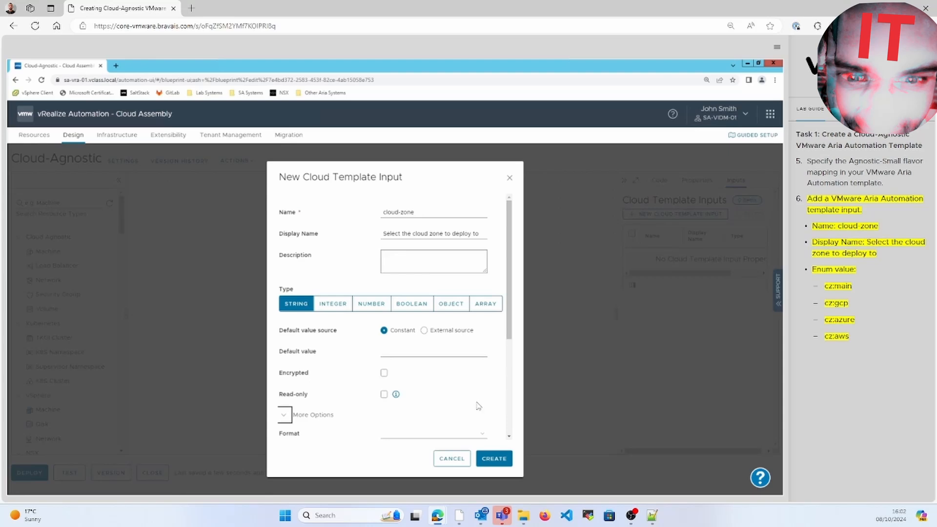
{"action": "scroll", "coordinate": [512, 361], "scroll_direction": "down", "scroll_amount": 3}
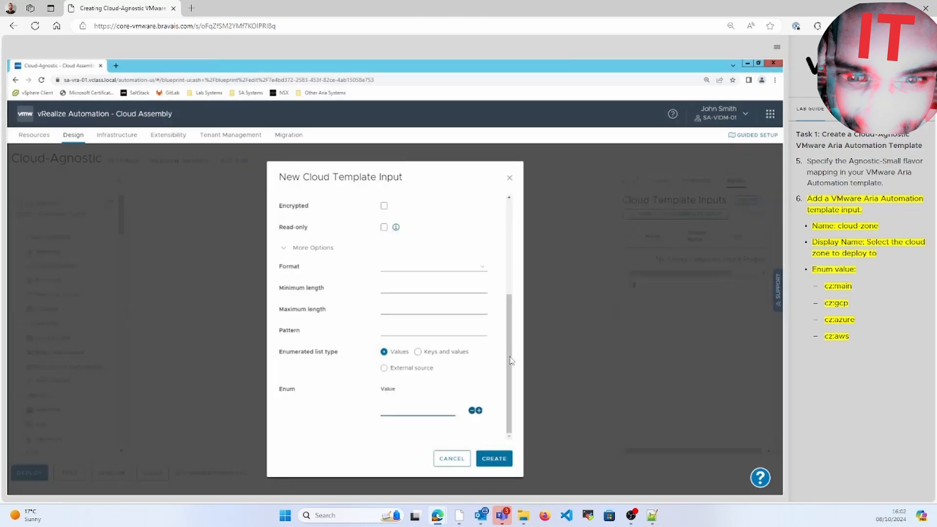
{"action": "left_click", "coordinate": [414, 410]}
{"action": "type", "text": "cz:main"}
{"action": "left_click", "coordinate": [480, 411]}
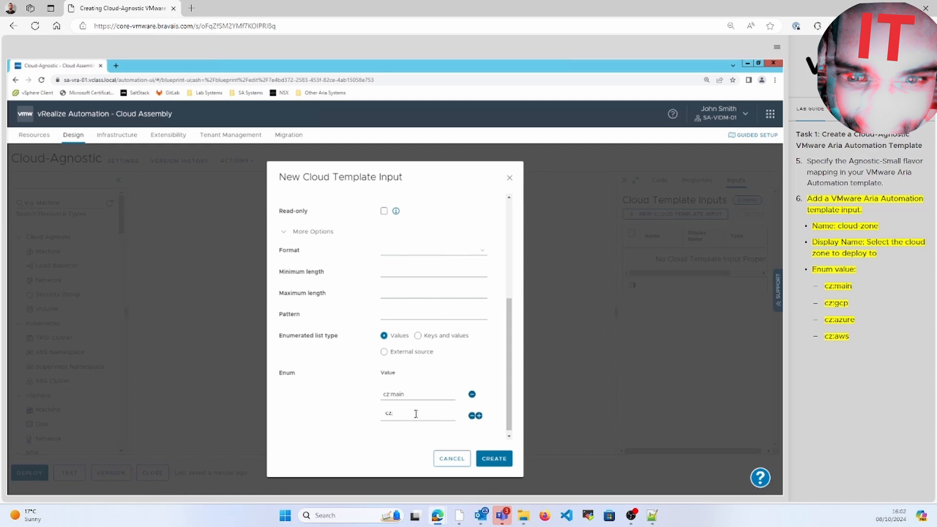
{"action": "type", "text": "cz:gcp"}
{"action": "left_click", "coordinate": [479, 415]}
{"action": "scroll", "coordinate": [510, 432], "scroll_direction": "down", "scroll_amount": 1}
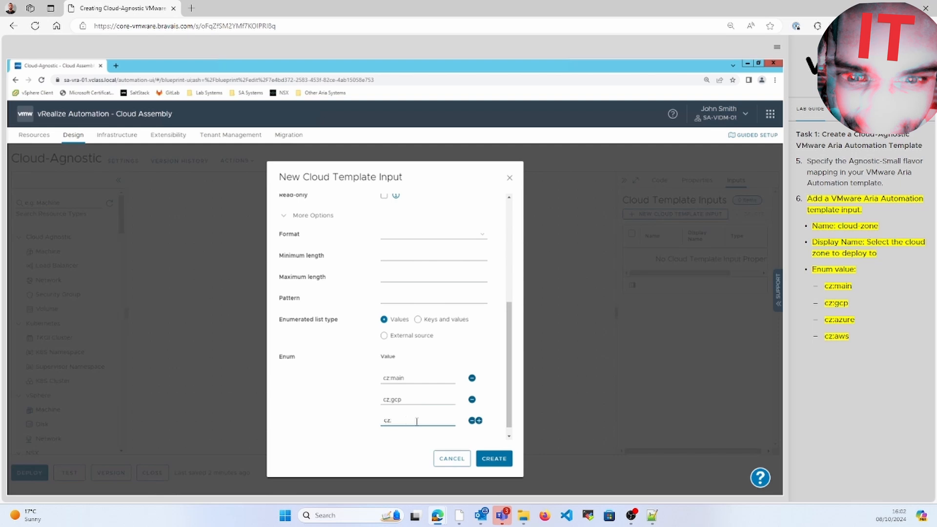
Add the enum values cz:azure and cz:aws and create the cloud-zone input.
{"action": "left_click", "coordinate": [417, 421]}
{"action": "type", "text": "cz:azure"}
{"action": "left_click", "coordinate": [479, 420]}
{"action": "scroll", "coordinate": [508, 432], "scroll_direction": "down", "scroll_amount": 1}
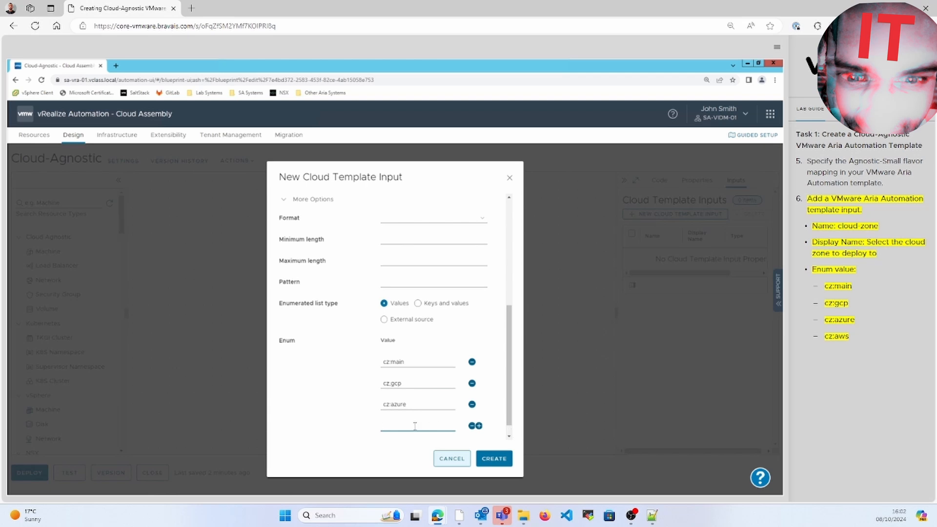
{"action": "type", "text": "cz:aws"}
{"action": "left_click", "coordinate": [494, 459]}
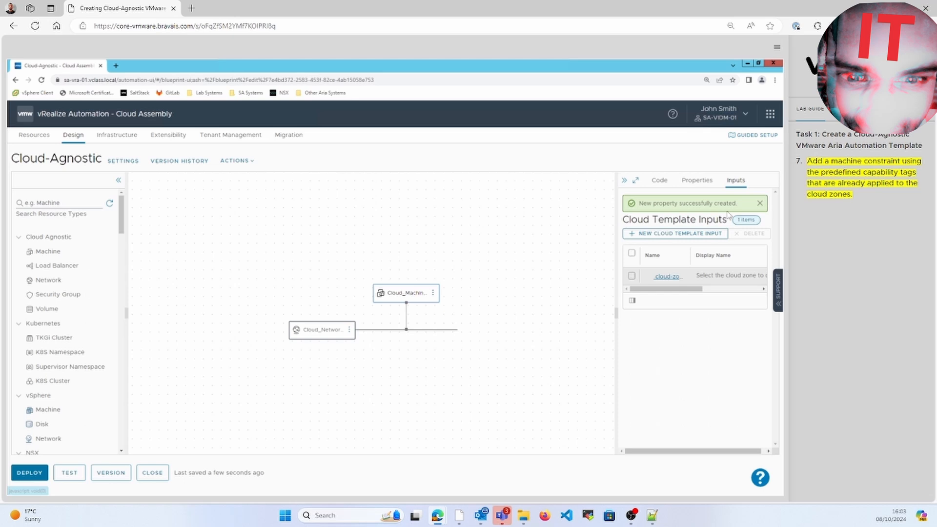
Add a constraint to the machine's properties in the template code with the tag ${input.cloud-zone}.
{"action": "left_click", "coordinate": [760, 485]}
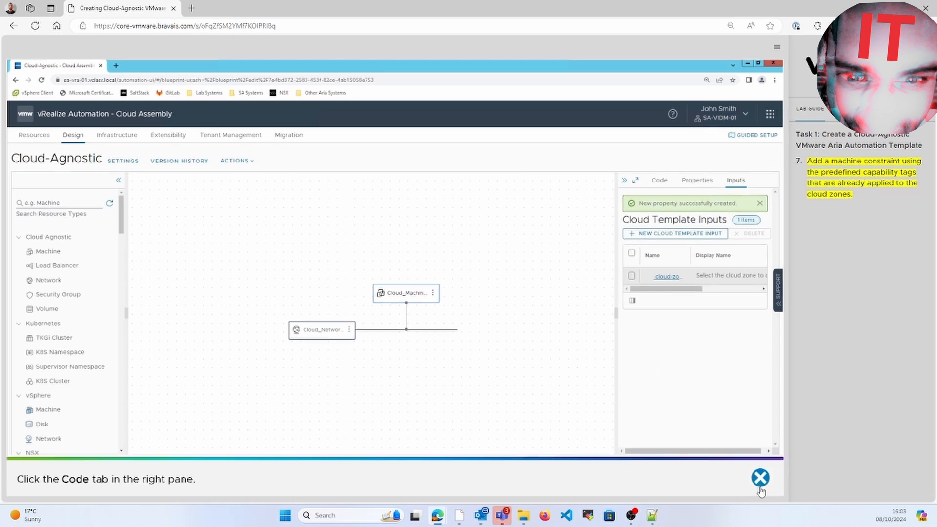
{"action": "left_click", "coordinate": [659, 182]}
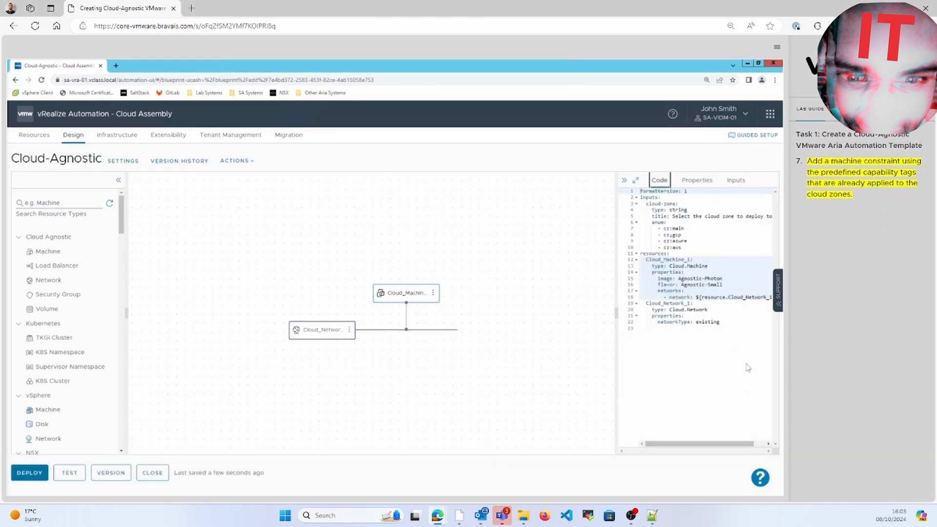
{"action": "left_click", "coordinate": [766, 471]}
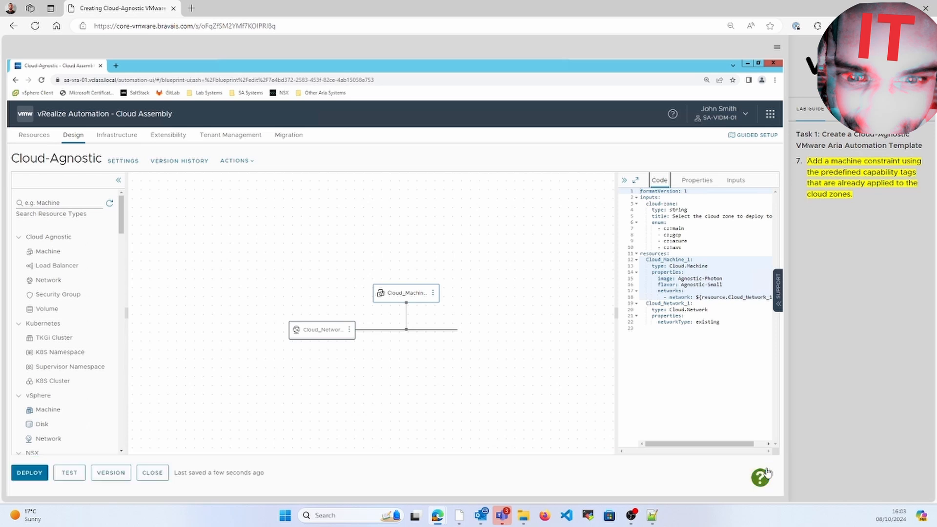
{"action": "left_click", "coordinate": [731, 288]}
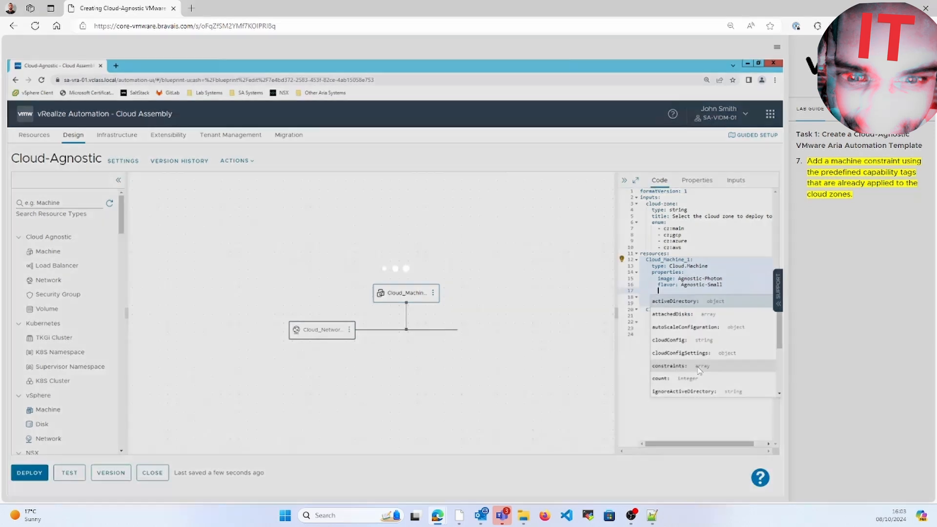
{"action": "left_click", "coordinate": [698, 368]}
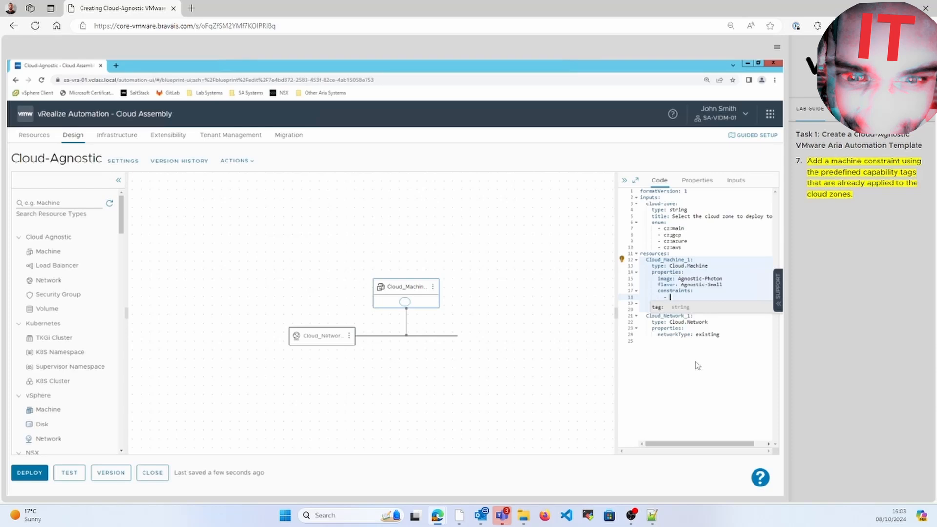
{"action": "left_click", "coordinate": [680, 307]}
{"action": "left_click", "coordinate": [681, 307]}
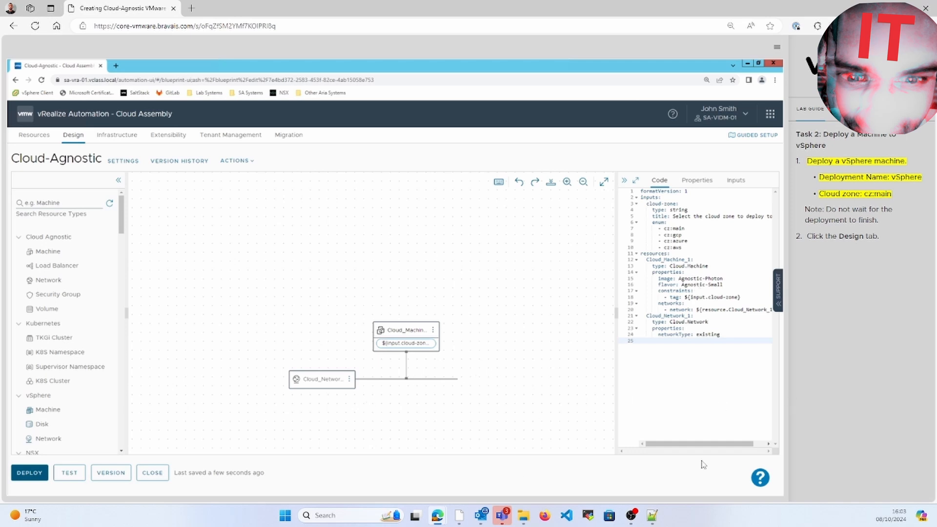
Begin a new deployment of the Cloud-Agnostic template named vSphere and proceed to its deployment inputs.
{"action": "left_click", "coordinate": [760, 480]}
{"action": "left_click", "coordinate": [760, 480]}
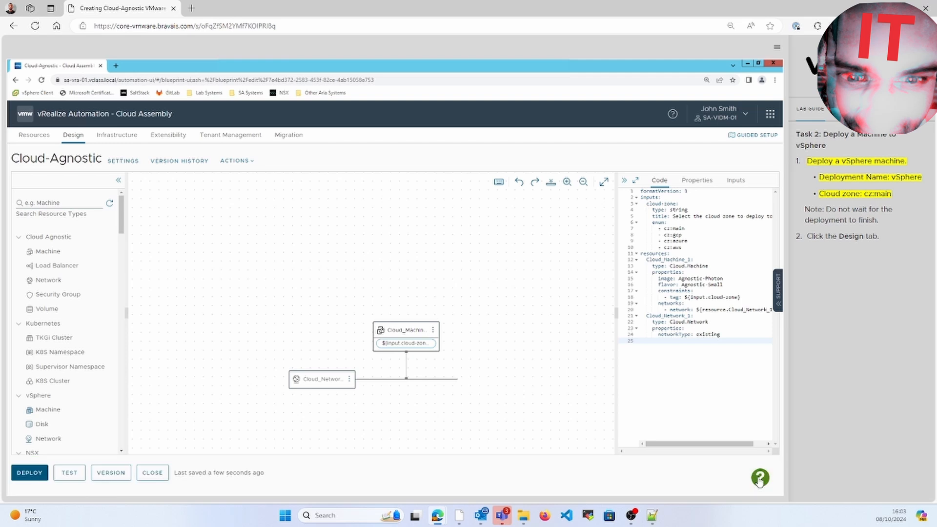
{"action": "left_click", "coordinate": [21, 479]}
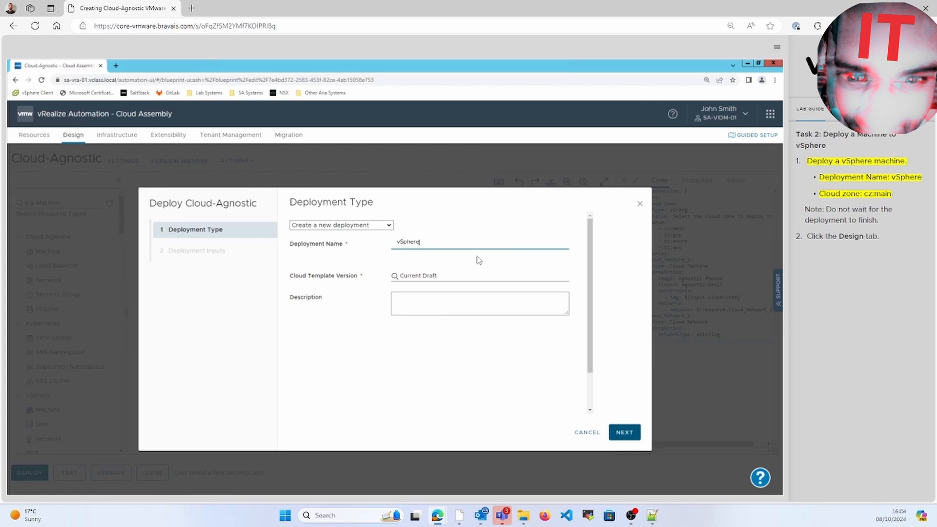
{"action": "key", "text": "BackSpace"}
{"action": "key", "text": "BackSpace"}
{"action": "key", "text": "BackSpace"}
{"action": "key", "text": "BackSpace"}
{"action": "key", "text": "BackSpace"}
{"action": "key", "text": "BackSpace"}
{"action": "key", "text": "BackSpace"}
{"action": "type", "text": "vSphere"}
{"action": "double_click", "coordinate": [413, 241]}
{"action": "left_click", "coordinate": [571, 343]}
{"action": "left_click", "coordinate": [760, 477]}
{"action": "double_click", "coordinate": [407, 242]}
{"action": "key", "text": "BackSpace"}
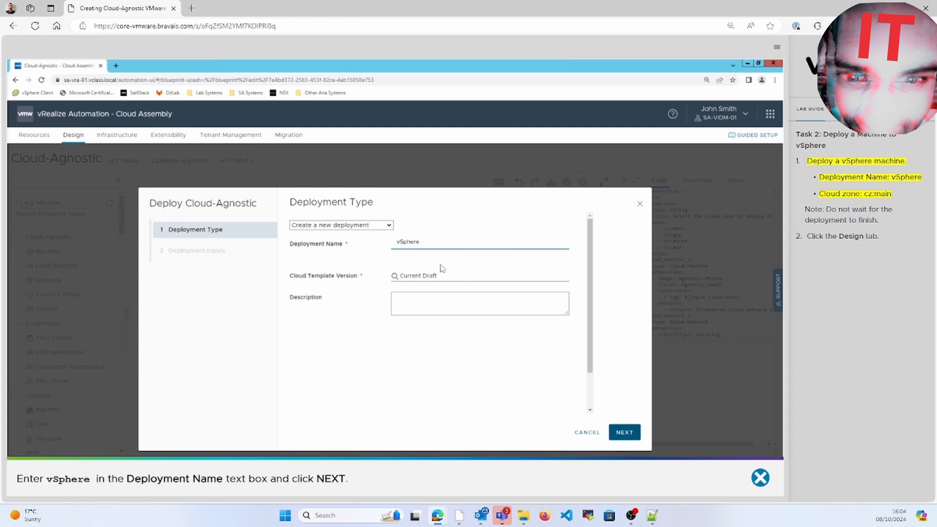
{"action": "left_click", "coordinate": [625, 432]}
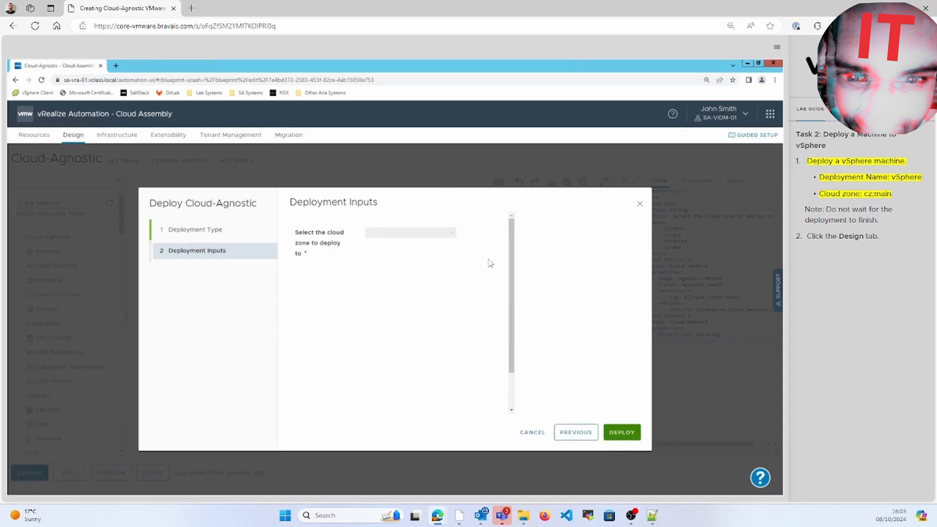
Choose cz:main as the cloud zone and deploy the vSphere machine.
{"action": "left_click", "coordinate": [438, 235]}
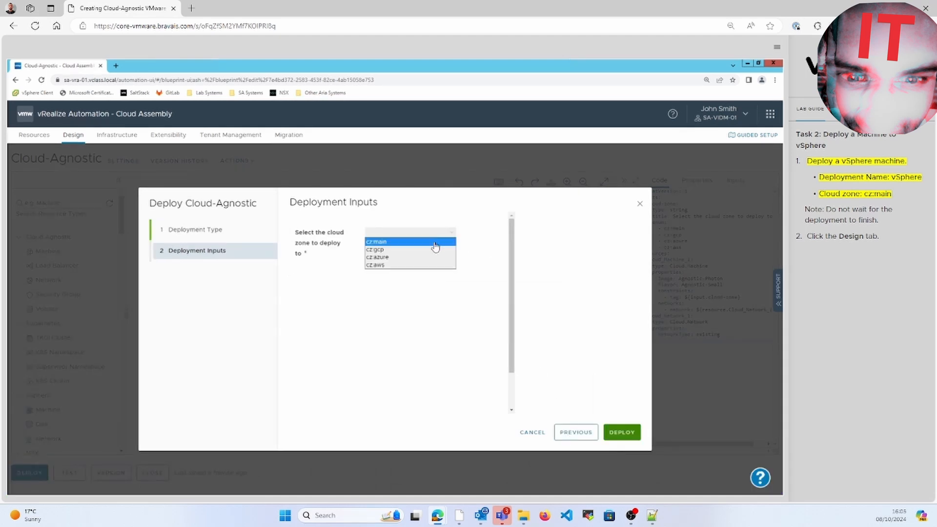
{"action": "left_click", "coordinate": [396, 243]}
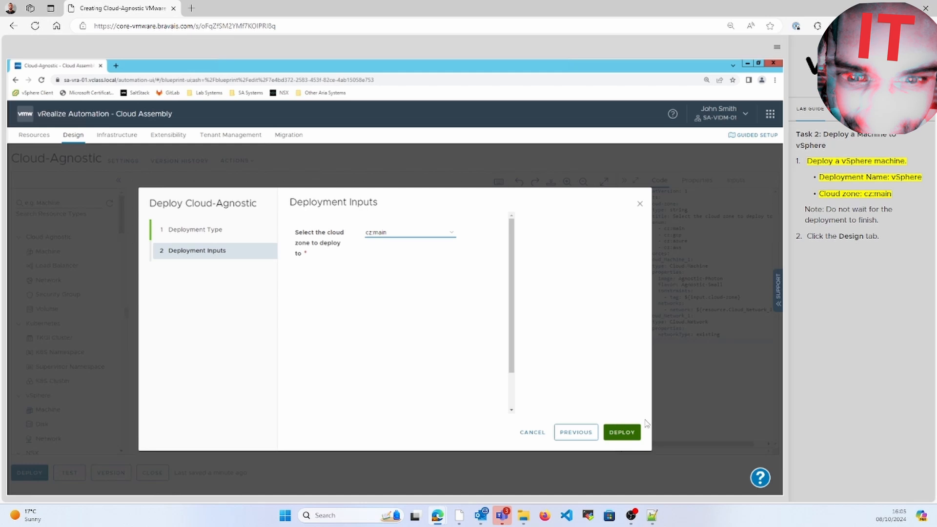
{"action": "left_click", "coordinate": [627, 434]}
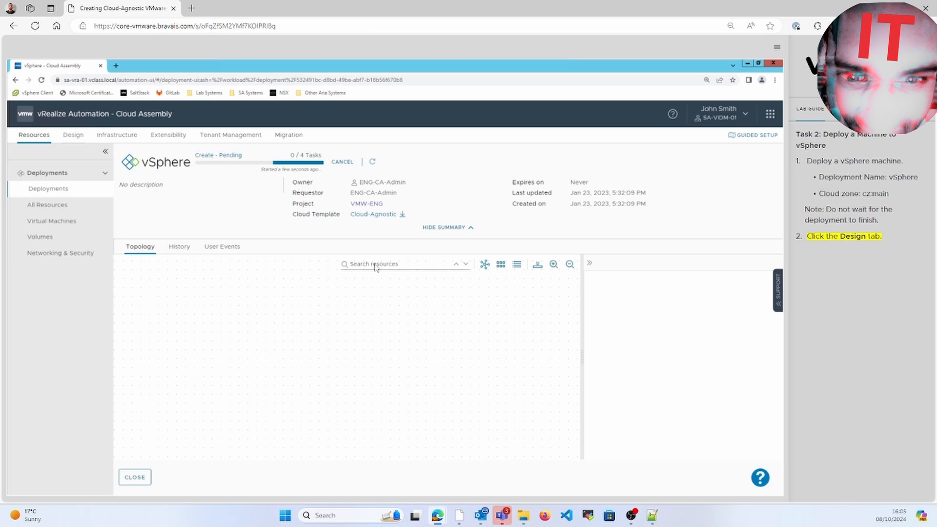
Deploy the Cloud-Agnostic template as a new deployment named Google with cz:gcp as the cloud zone.
{"action": "left_click", "coordinate": [81, 137]}
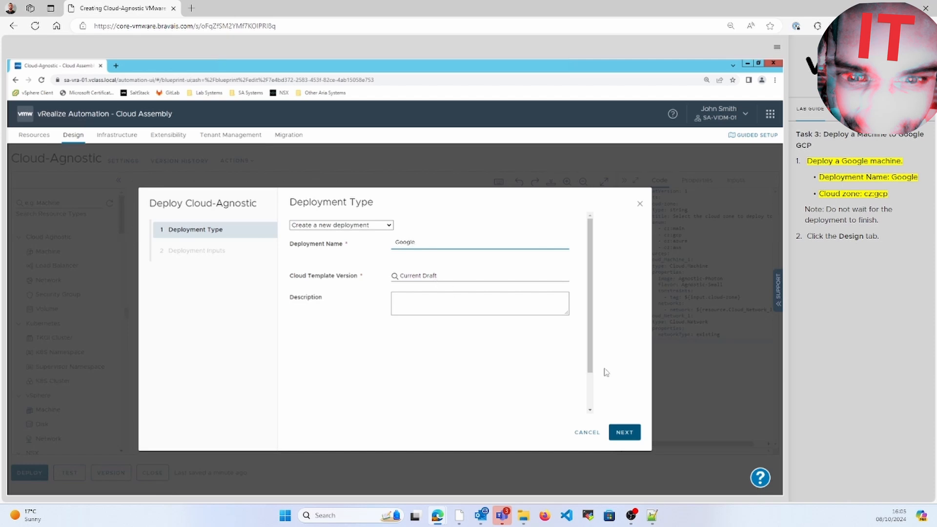
{"action": "left_click", "coordinate": [626, 432]}
{"action": "left_click", "coordinate": [438, 239]}
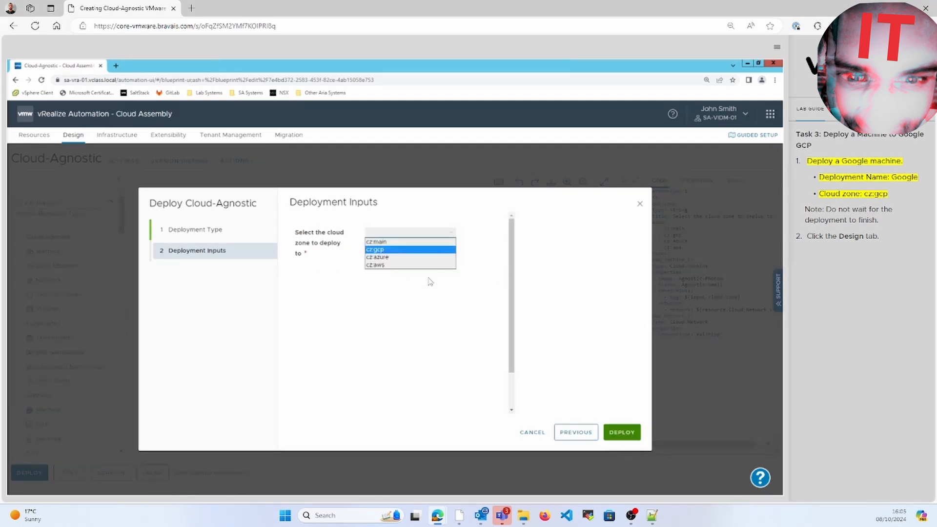
{"action": "left_click", "coordinate": [400, 250]}
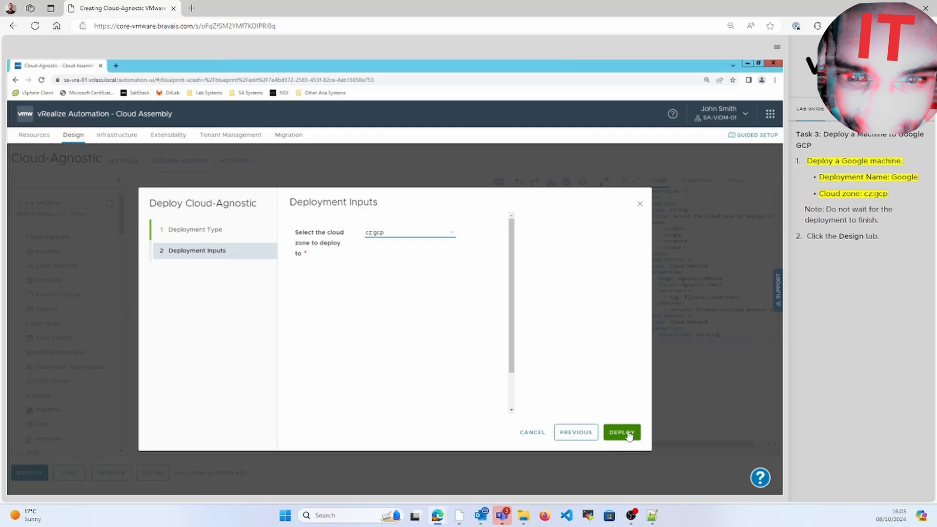
{"action": "left_click", "coordinate": [629, 434]}
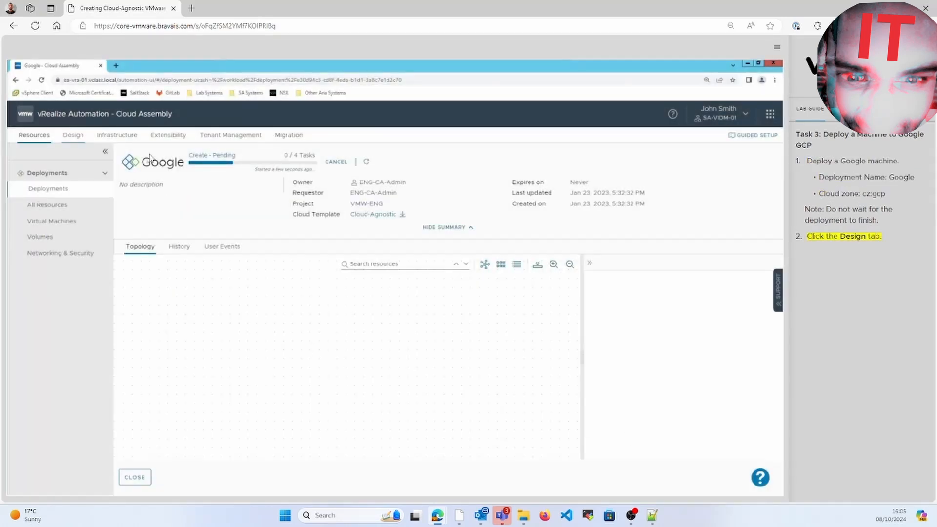
Deploy the Cloud-Agnostic template as a new deployment named Azure with cz:azure as the cloud zone.
{"action": "left_click", "coordinate": [72, 134]}
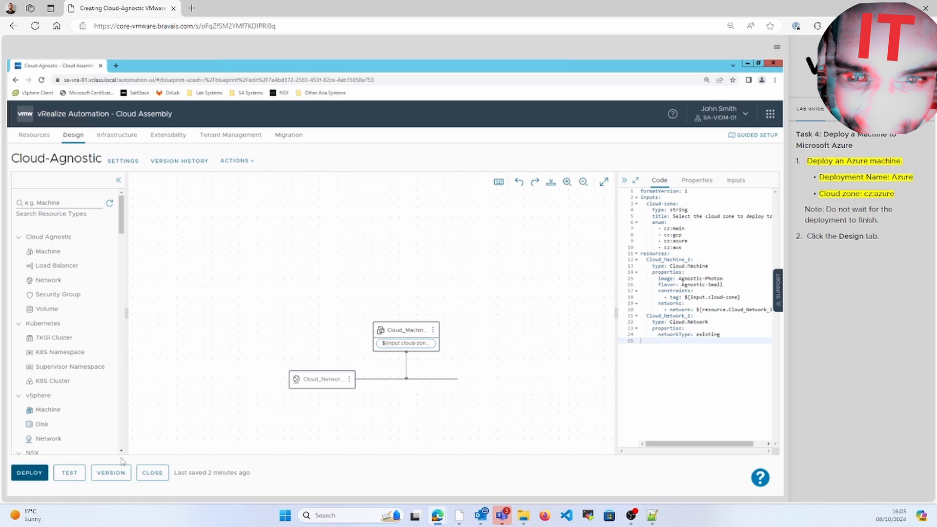
{"action": "left_click", "coordinate": [29, 473]}
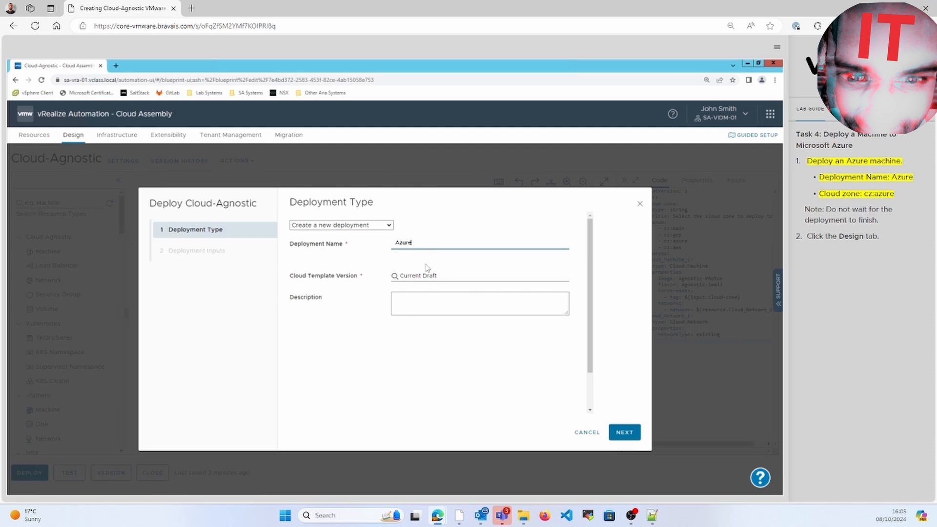
{"action": "left_click", "coordinate": [634, 432]}
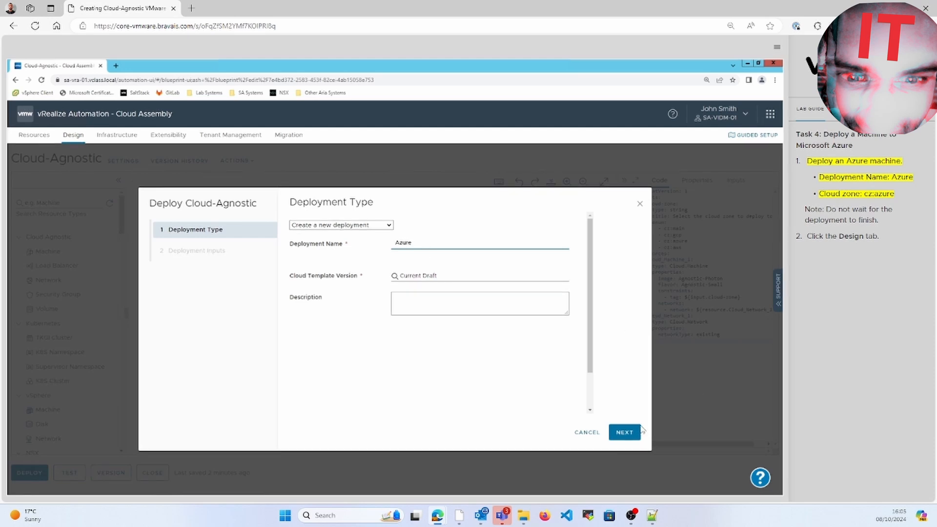
{"action": "left_click", "coordinate": [393, 233]}
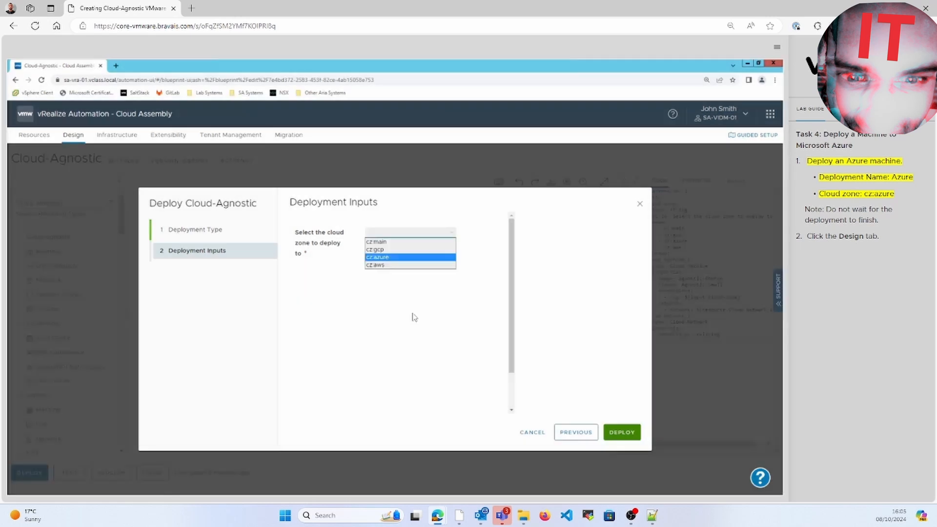
{"action": "left_click", "coordinate": [394, 260]}
{"action": "left_click", "coordinate": [622, 433]}
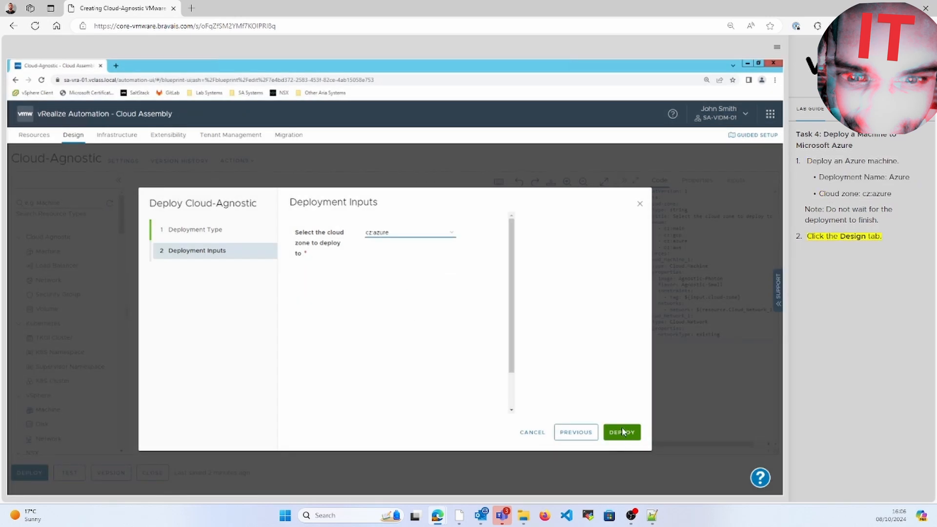
Deploy the Cloud-Agnostic template as Amazon with cz:aws as the cloud zone, and examine the status of all deployments.
{"action": "left_click", "coordinate": [78, 136]}
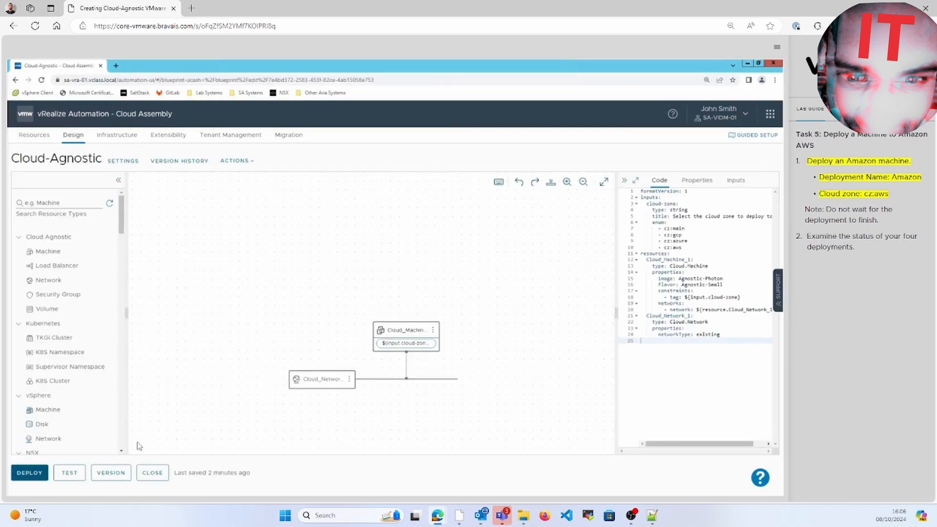
{"action": "left_click", "coordinate": [28, 473]}
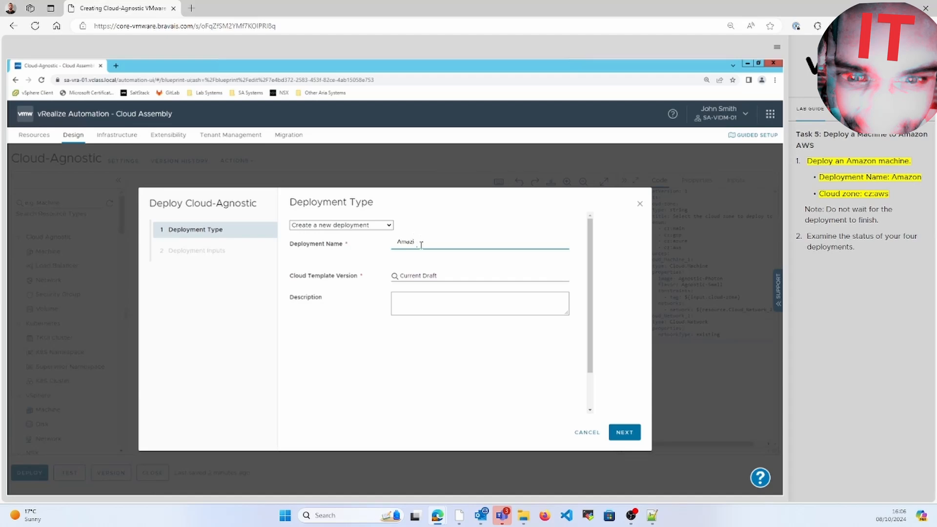
{"action": "type", "text": "Amazon"}
{"action": "left_click", "coordinate": [625, 432]}
{"action": "left_click", "coordinate": [397, 232]}
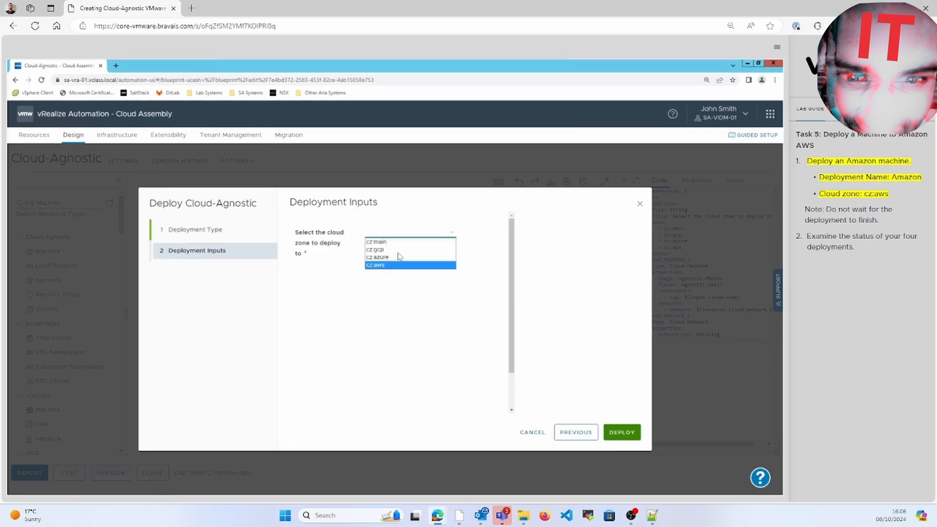
{"action": "left_click", "coordinate": [396, 264]}
{"action": "left_click", "coordinate": [622, 432]}
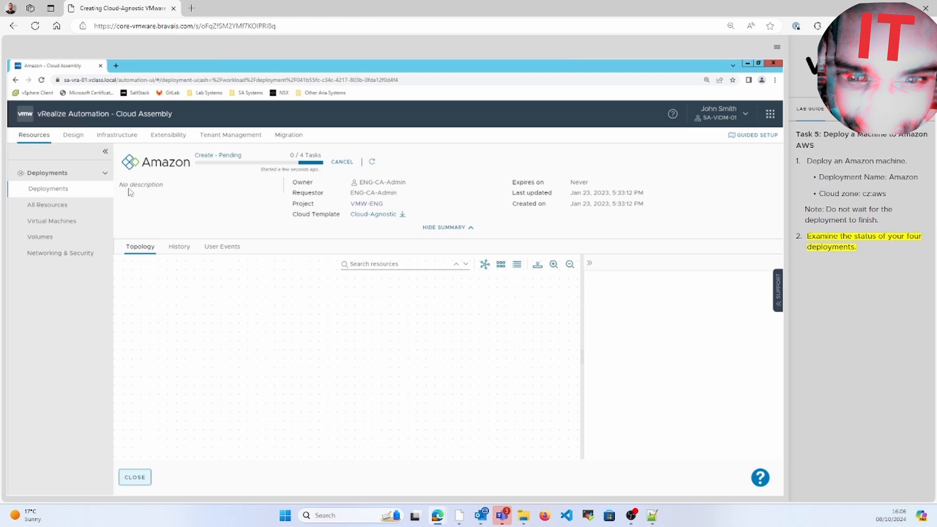
{"action": "left_click", "coordinate": [65, 194]}
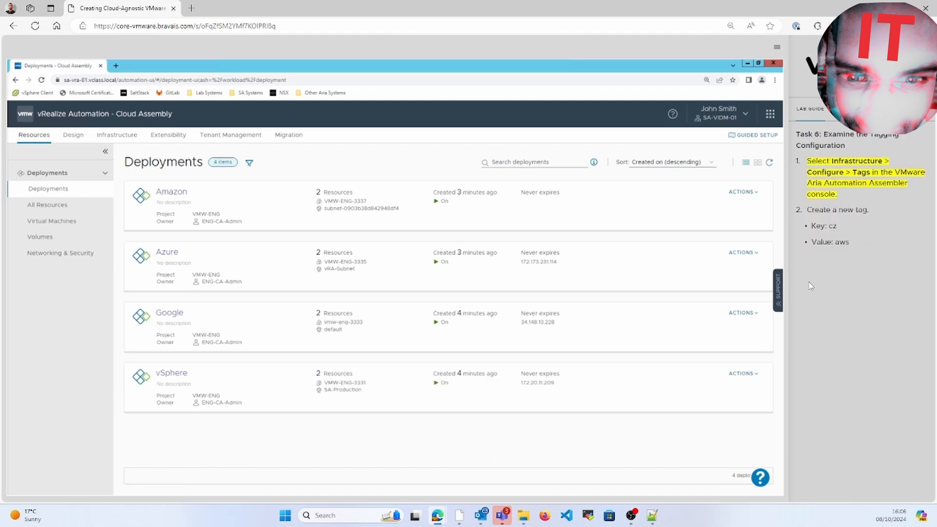
Create a new infrastructure tag with the key cz and the value aws.
{"action": "left_click", "coordinate": [116, 137]}
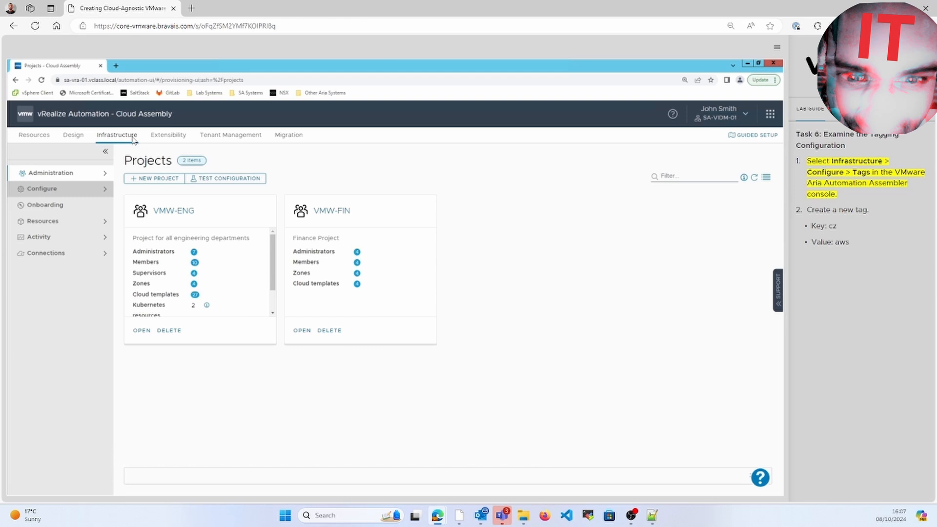
{"action": "left_click", "coordinate": [73, 188]}
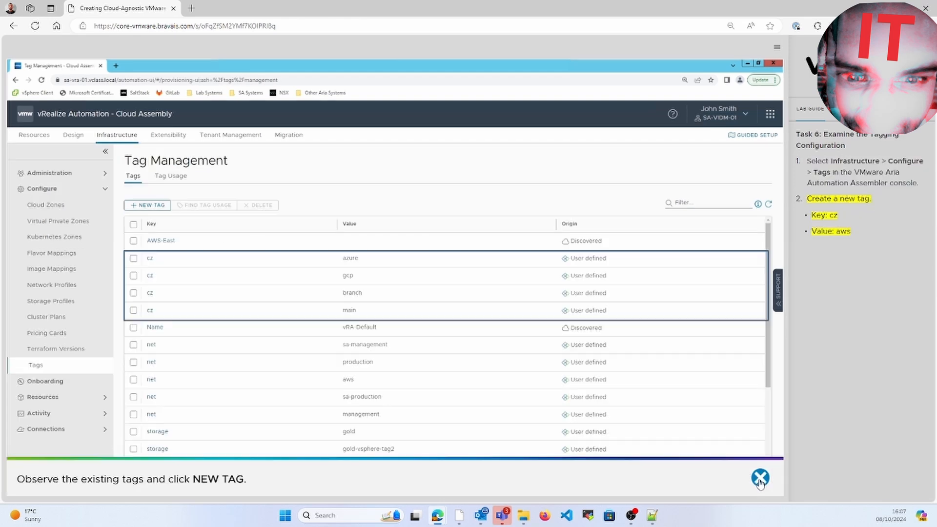
{"action": "left_click", "coordinate": [143, 212]}
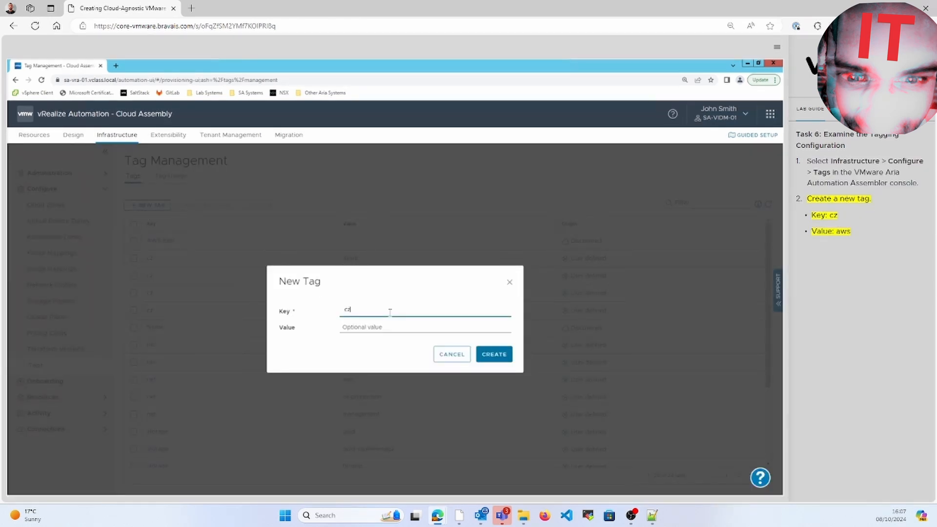
{"action": "left_click", "coordinate": [387, 327]}
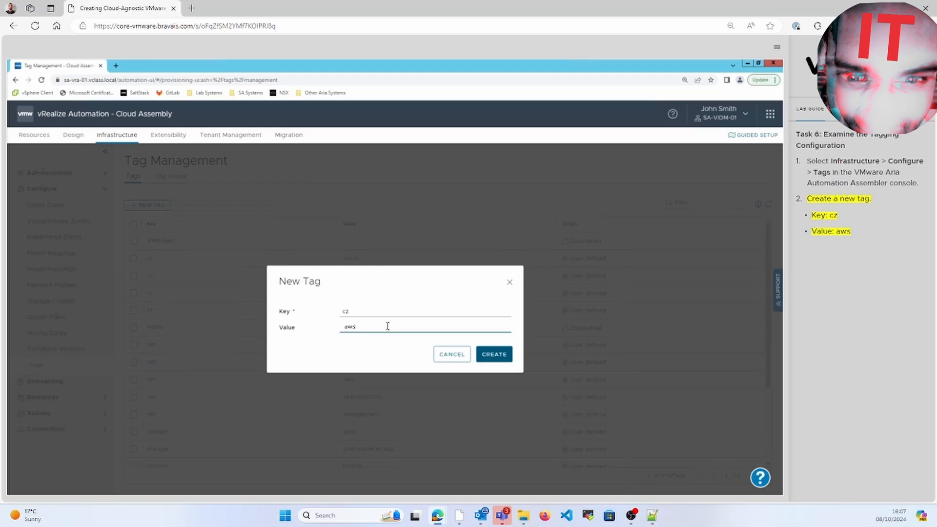
{"action": "left_click", "coordinate": [499, 355]}
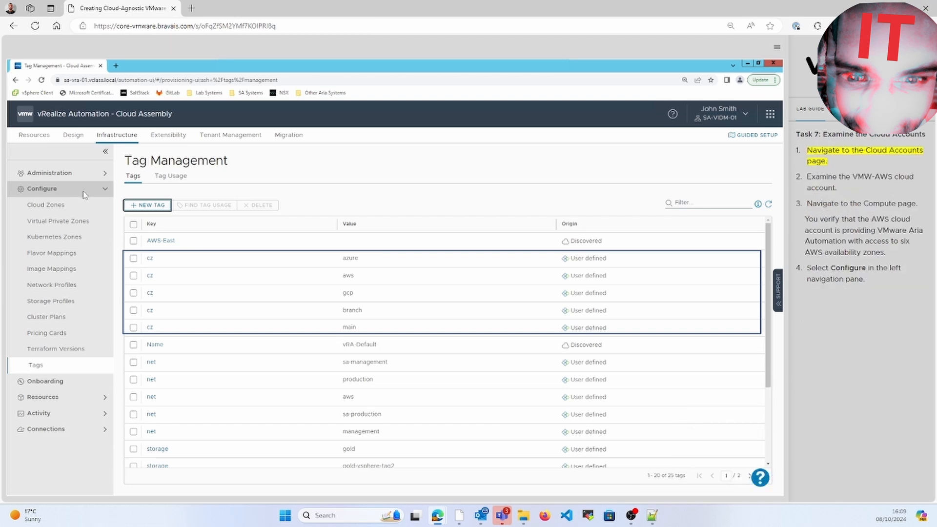
Examine the VMW-AWS cloud account's credentials, configuration and capability settings.
{"action": "left_click", "coordinate": [84, 194]}
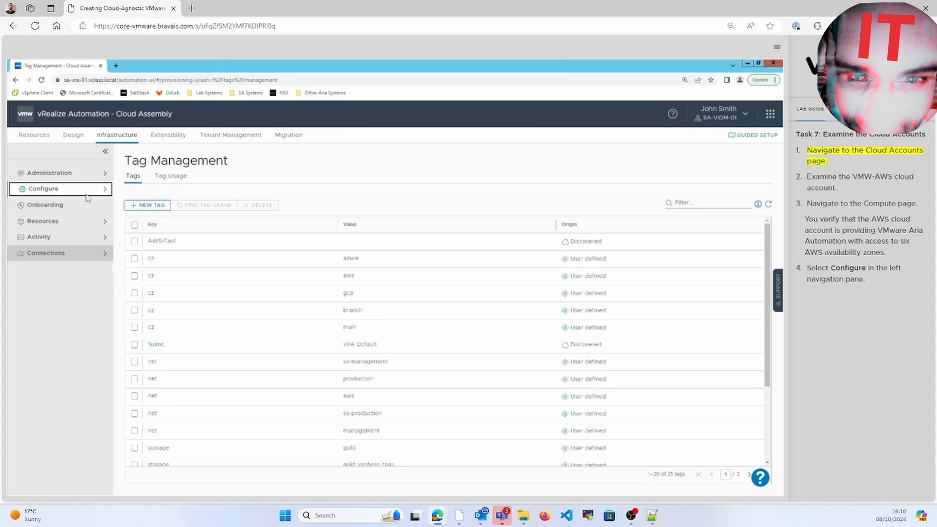
{"action": "left_click", "coordinate": [68, 254]}
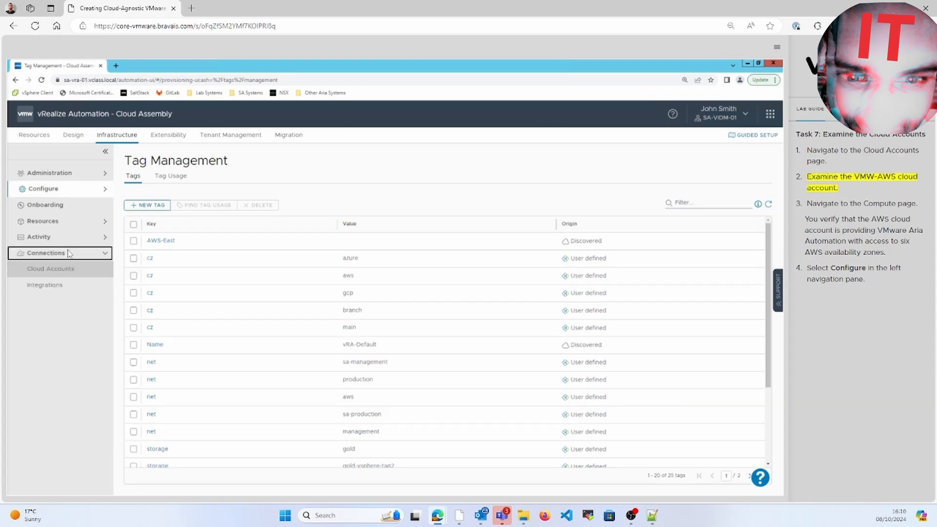
{"action": "left_click", "coordinate": [50, 271]}
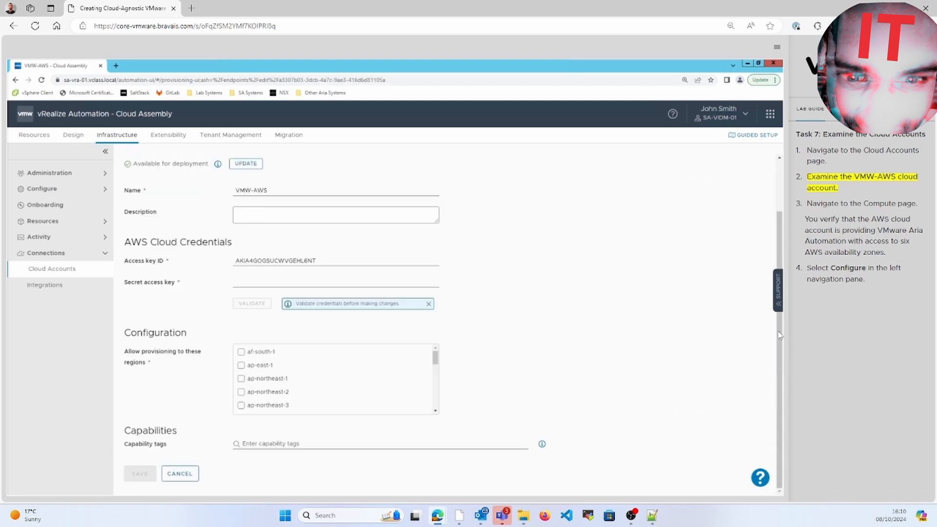
Examine the infrastructure's compute resources for the availability zones provided by the AWS cloud account.
{"action": "left_click", "coordinate": [72, 226]}
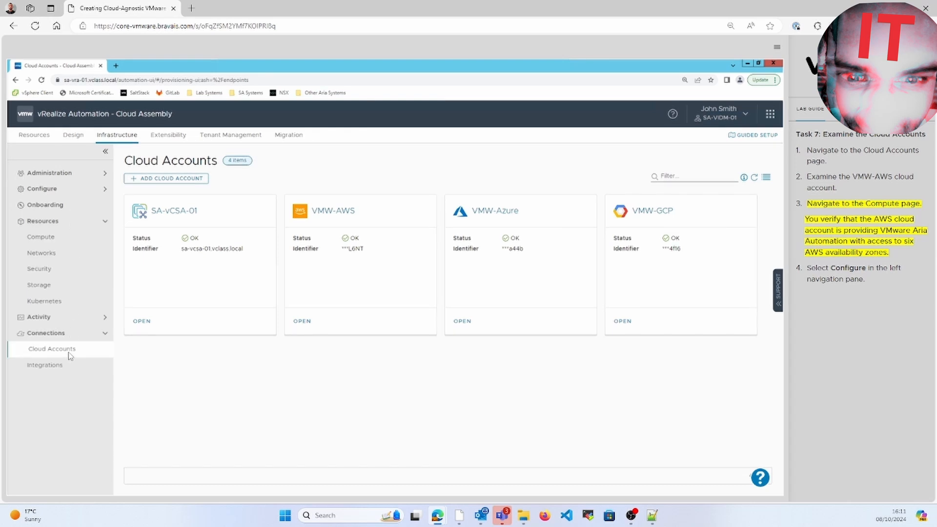
{"action": "left_click", "coordinate": [50, 235]}
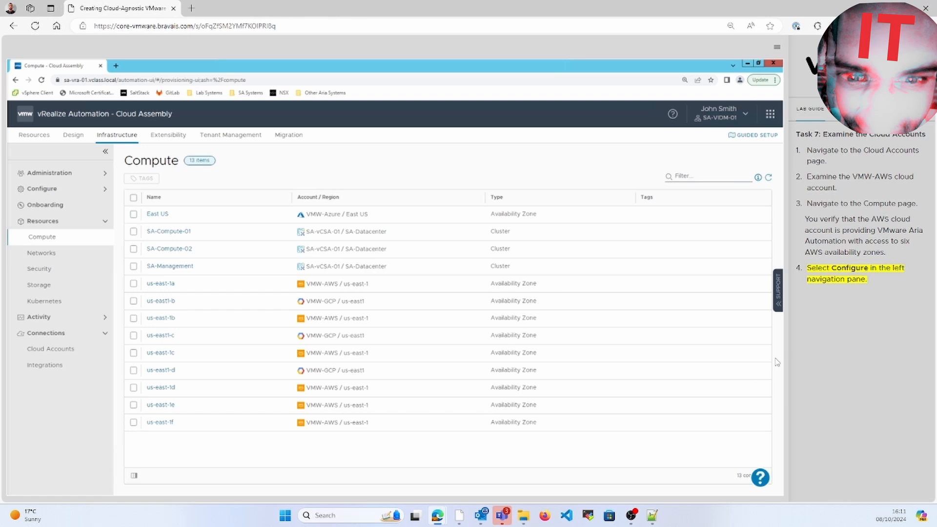
{"action": "left_click", "coordinate": [760, 479]}
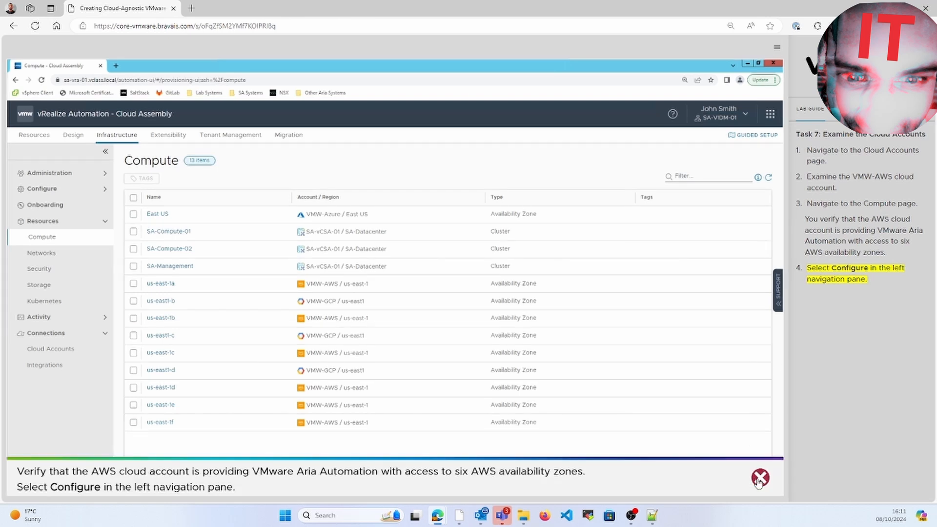
{"action": "left_click", "coordinate": [760, 480]}
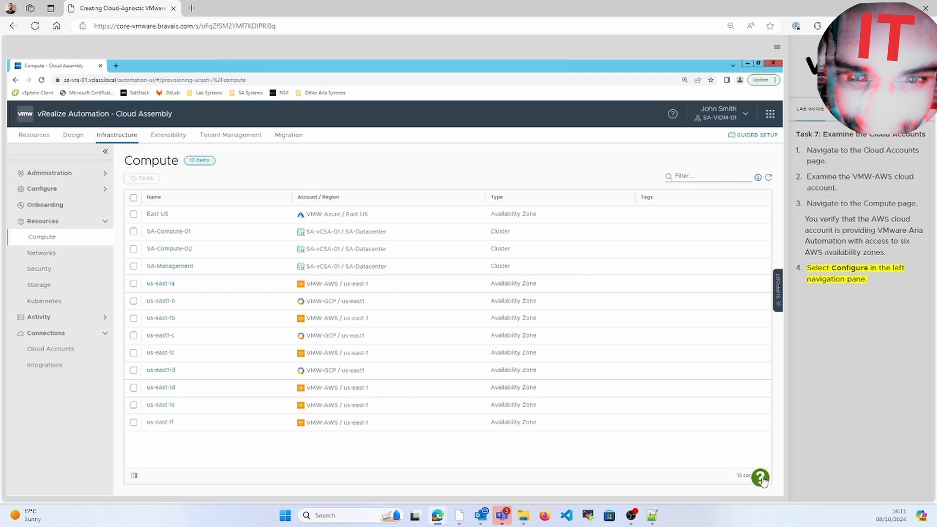
Examine the VMW-AWS / us-east-1 cloud zone's summary and capability tags.
{"action": "left_click", "coordinate": [46, 189]}
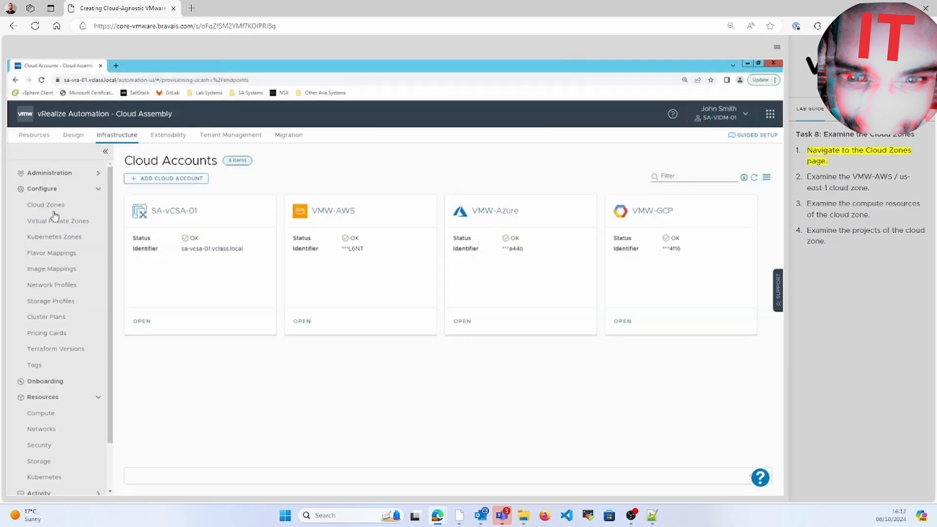
{"action": "left_click", "coordinate": [47, 205]}
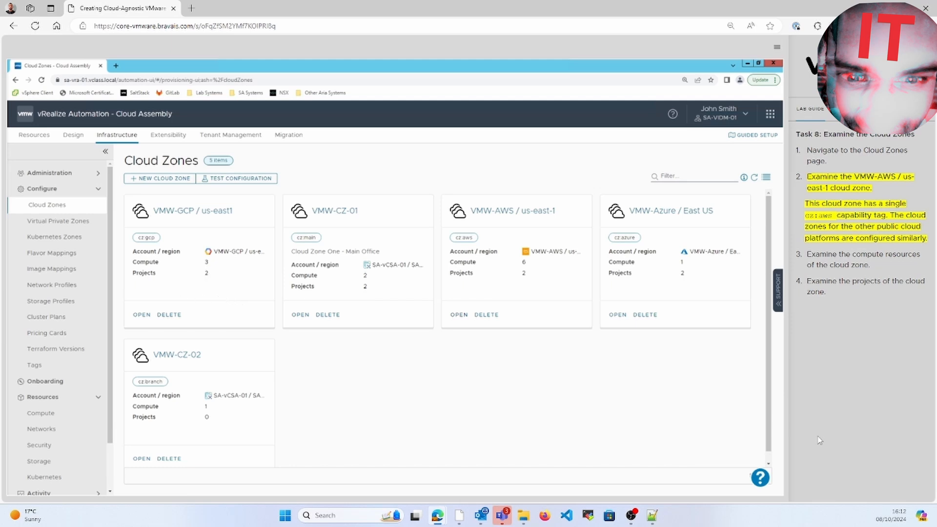
{"action": "left_click", "coordinate": [462, 315]}
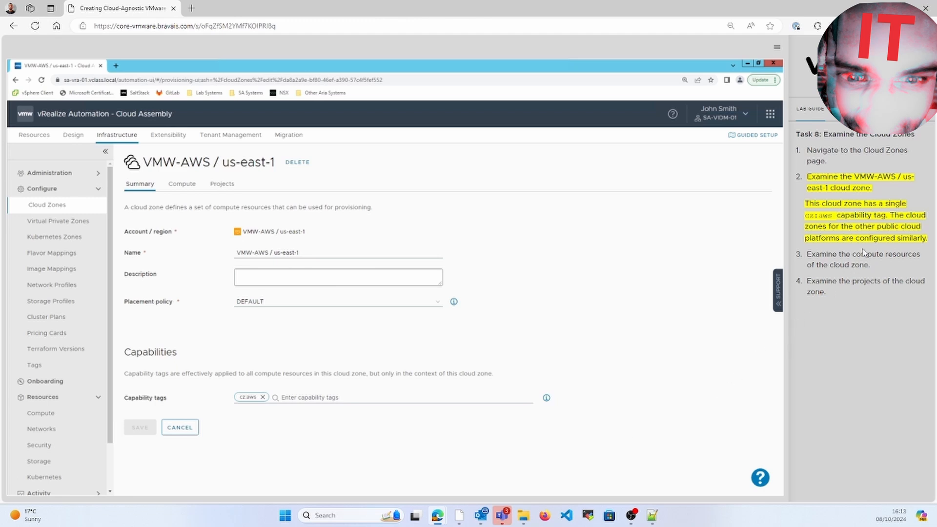
Examine the compute resources, compute inclusion options and projects of the VMW-AWS / us-east-1 cloud zone, and leave it without saving.
{"action": "left_click", "coordinate": [182, 184]}
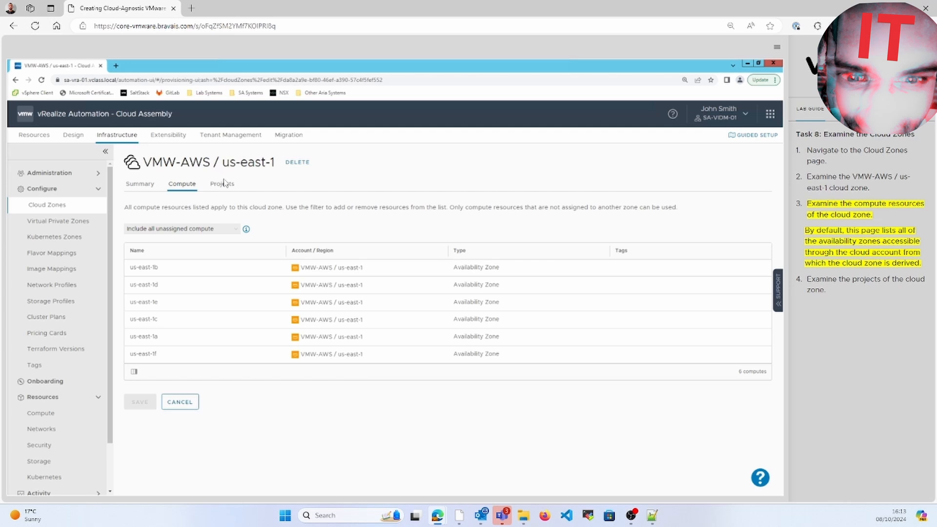
{"action": "left_click", "coordinate": [216, 230]}
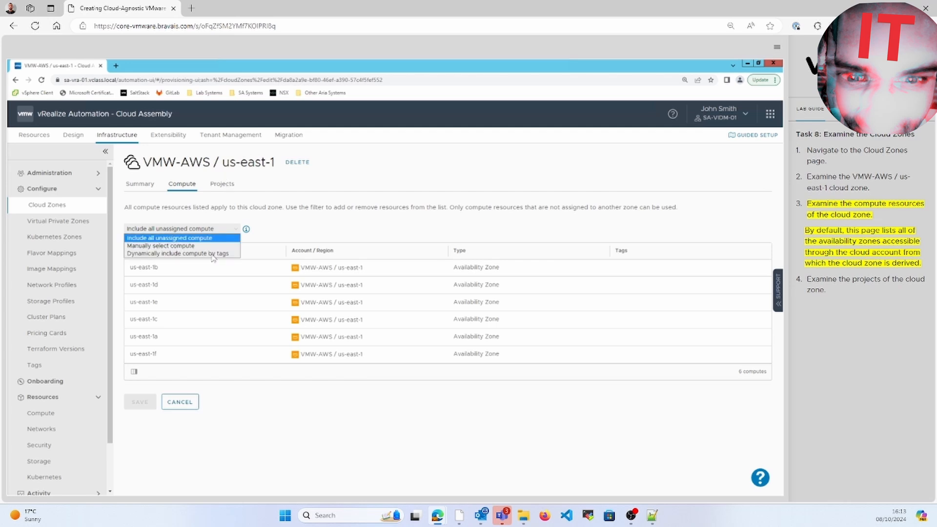
{"action": "left_click", "coordinate": [205, 238]}
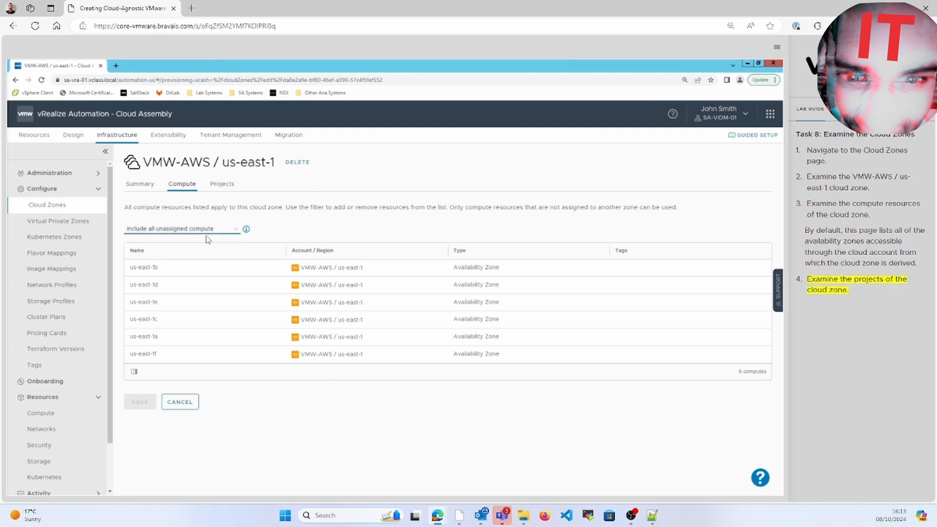
{"action": "left_click", "coordinate": [214, 191]}
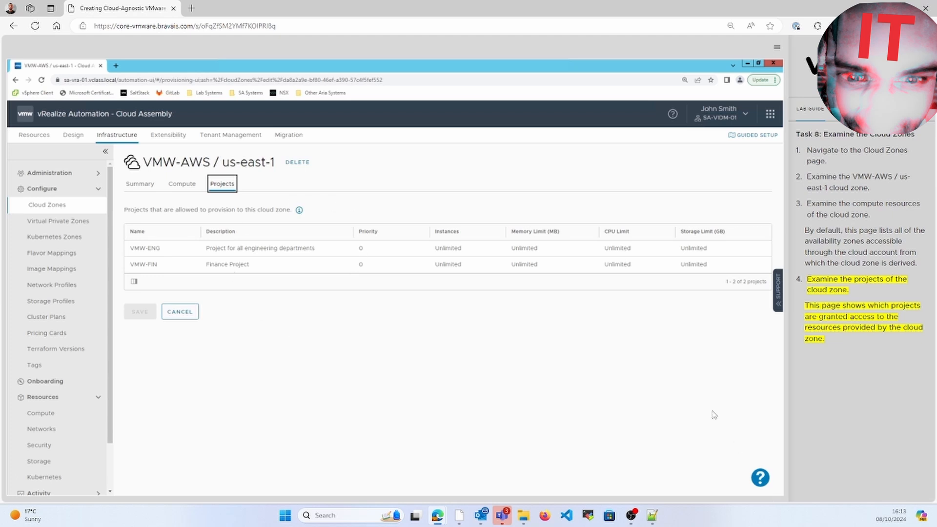
{"action": "left_click", "coordinate": [179, 312]}
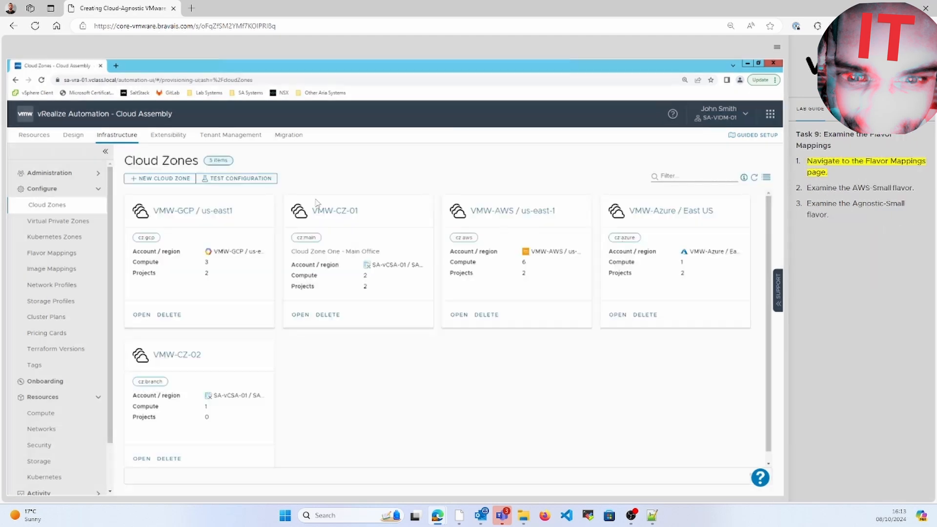
Examine the account/region values of the AWS-Small and Agnostic-Small flavor mappings, leaving each without saving.
{"action": "left_click", "coordinate": [52, 254]}
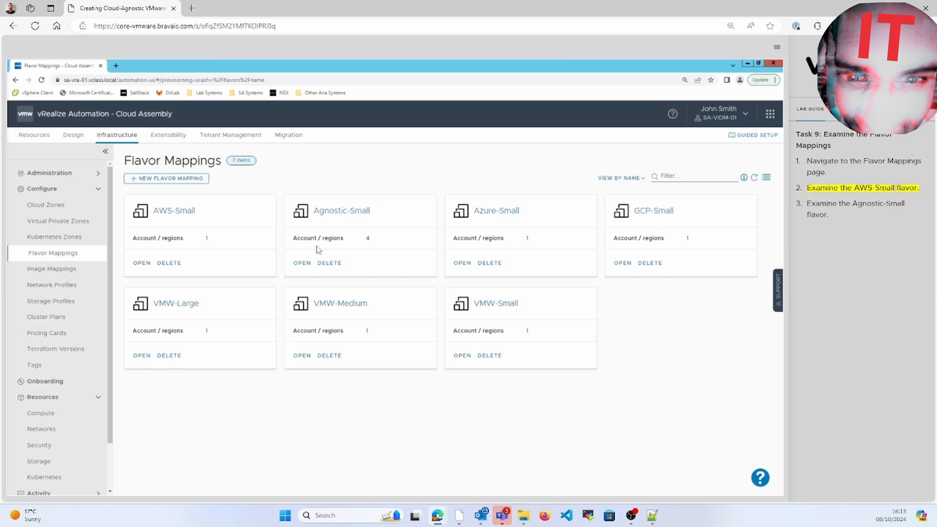
{"action": "left_click", "coordinate": [143, 265]}
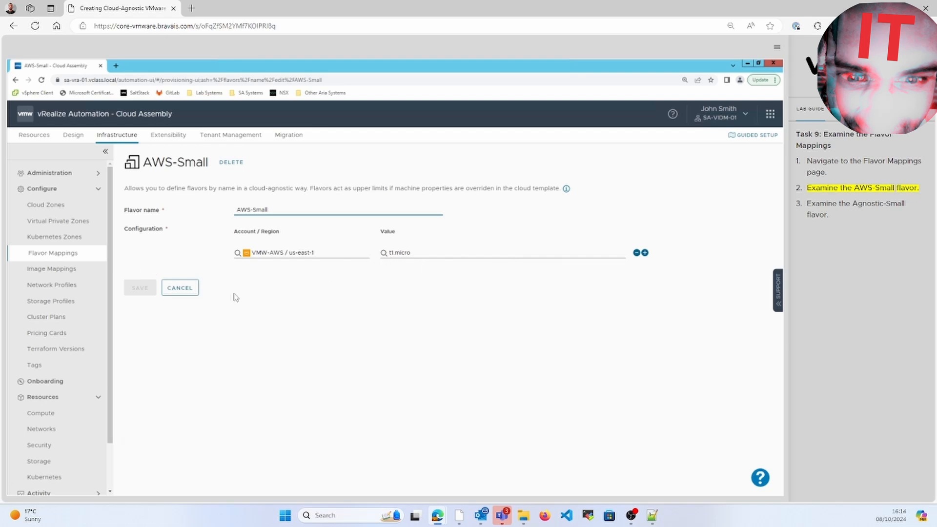
{"action": "left_click", "coordinate": [180, 289]}
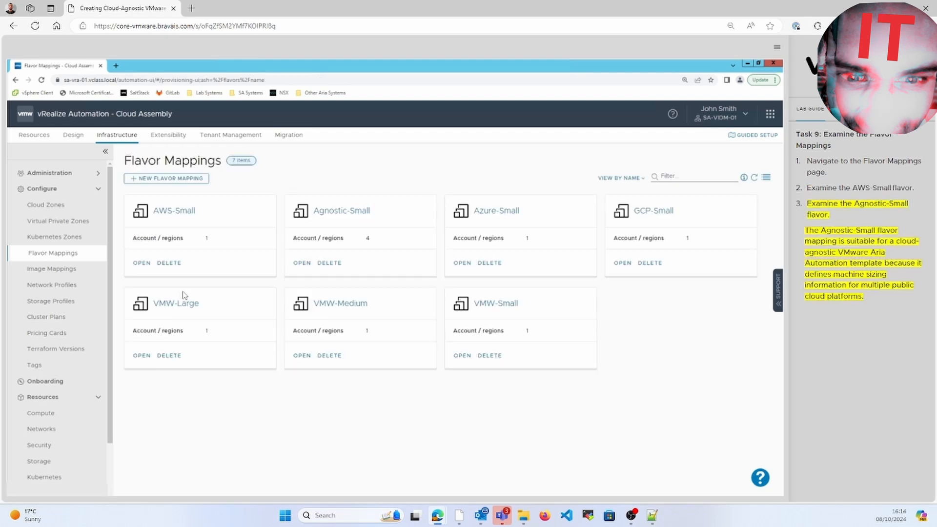
{"action": "left_click", "coordinate": [301, 266]}
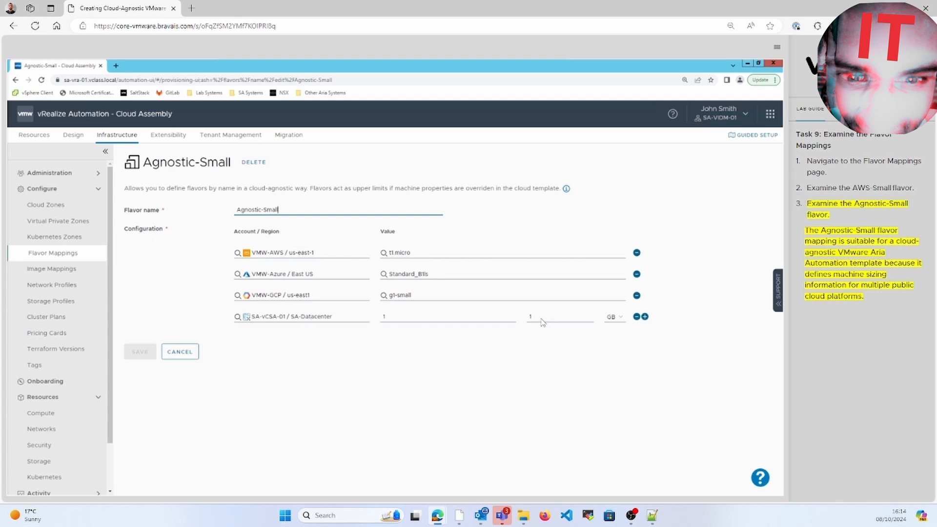
{"action": "left_click", "coordinate": [185, 352]}
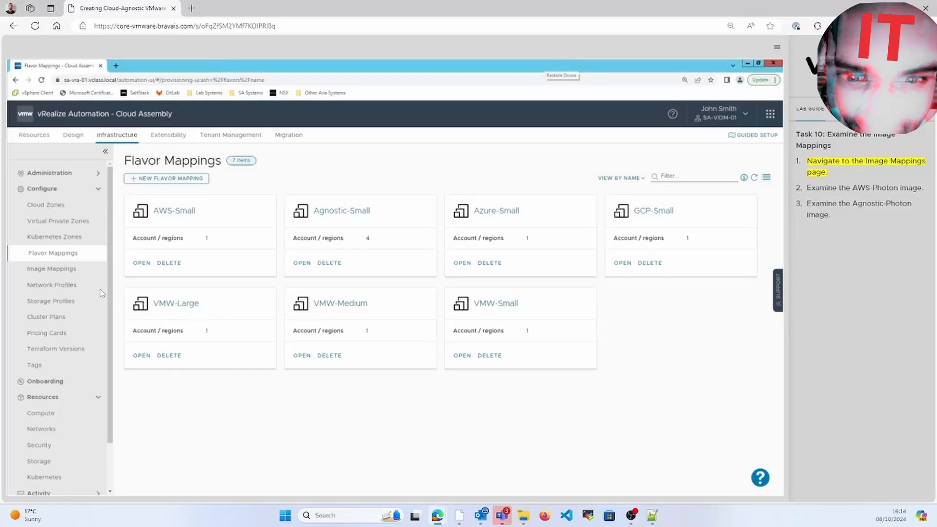
Examine the account/region images of the AWS-Photon and Agnostic-Photon image mappings, leaving each without saving.
{"action": "left_click", "coordinate": [55, 270]}
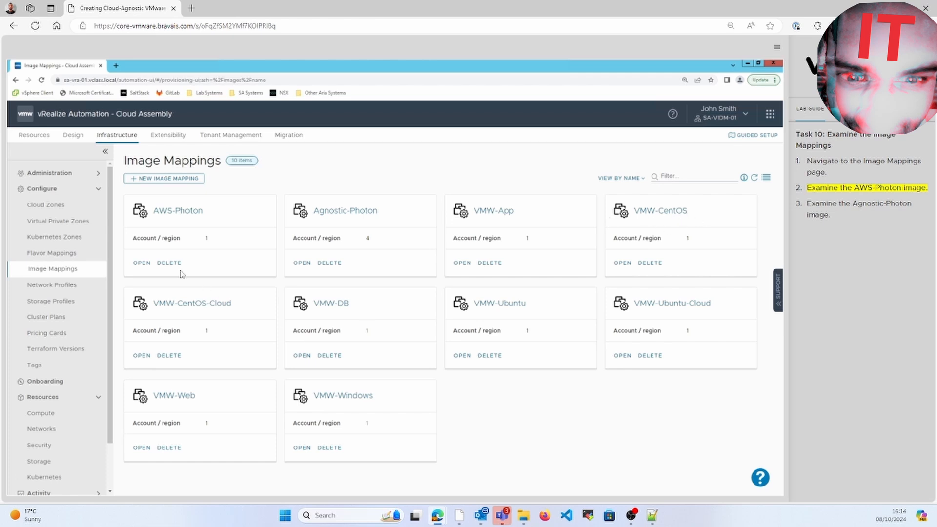
{"action": "left_click", "coordinate": [142, 263]}
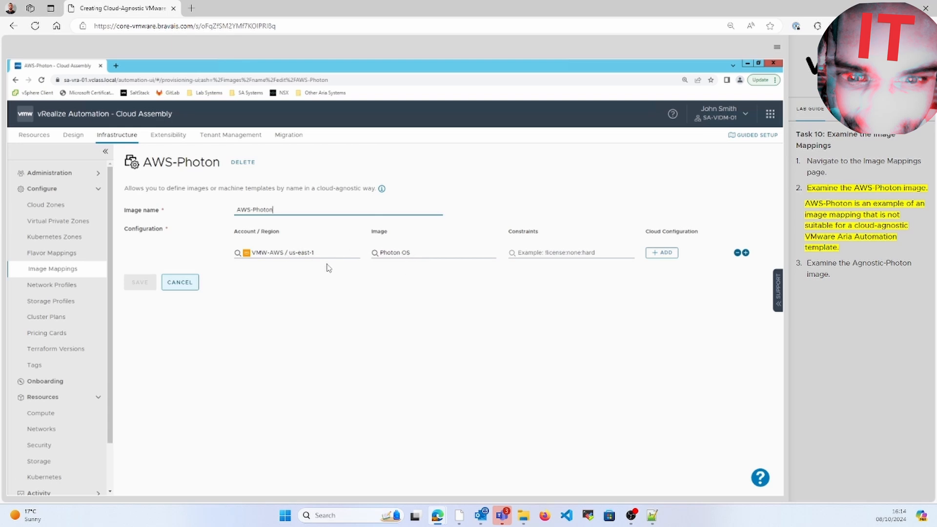
{"action": "left_click", "coordinate": [181, 282]}
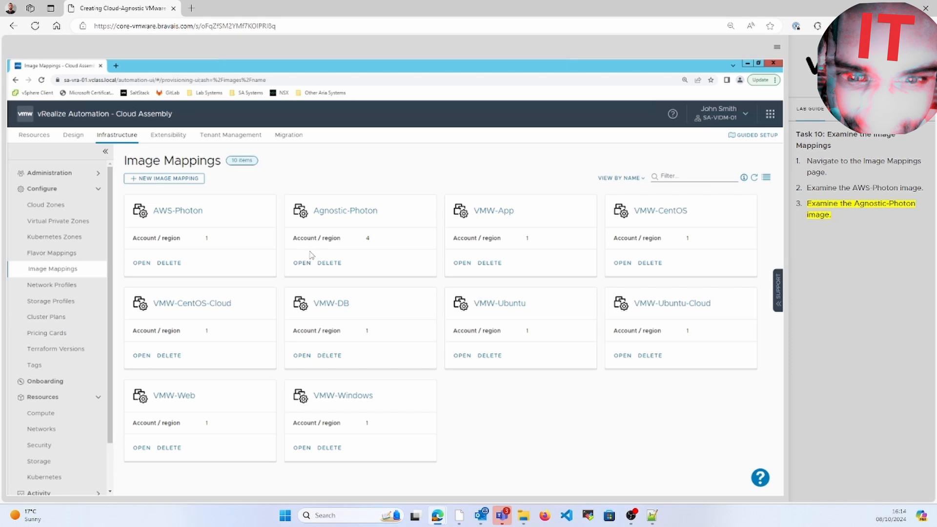
{"action": "left_click", "coordinate": [305, 263]}
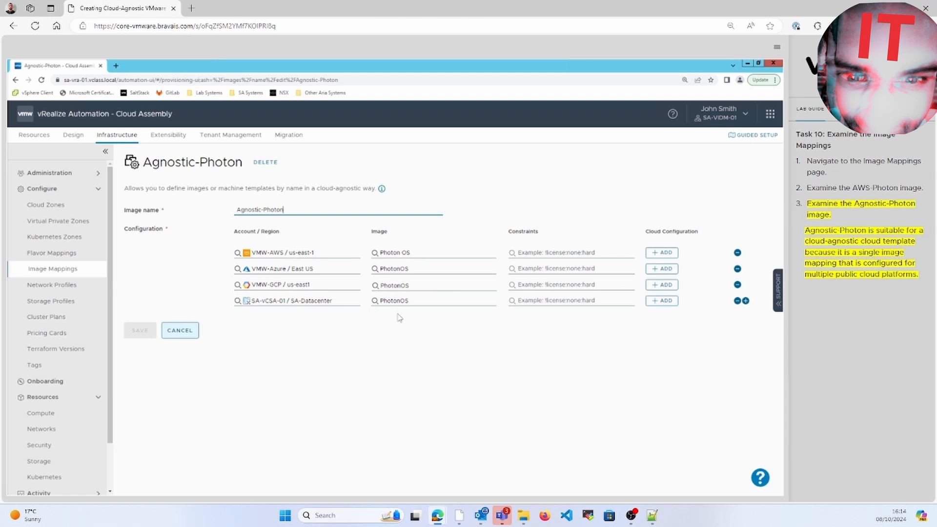
{"action": "left_click", "coordinate": [179, 331]}
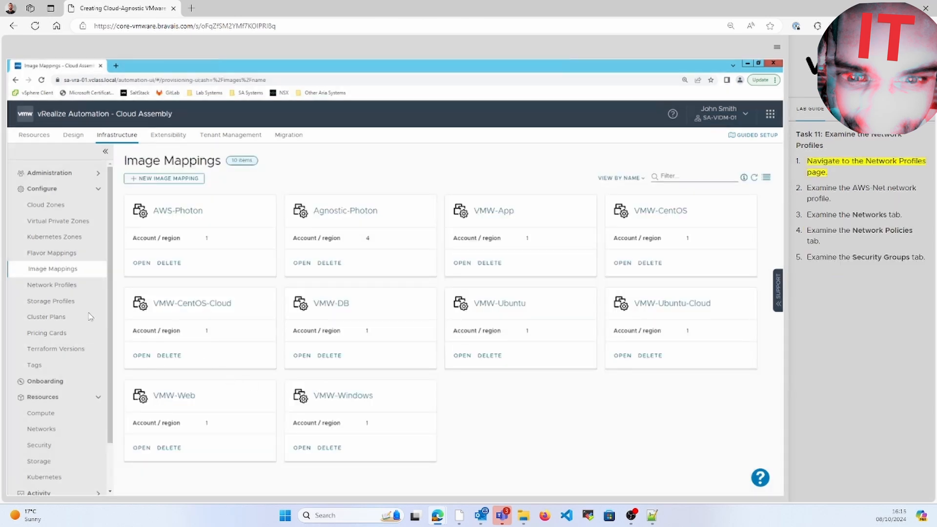
Examine the AWS-Net network profile's summary, capability tags, networks, network policies and security groups, and leave it without saving.
{"action": "left_click", "coordinate": [63, 285]}
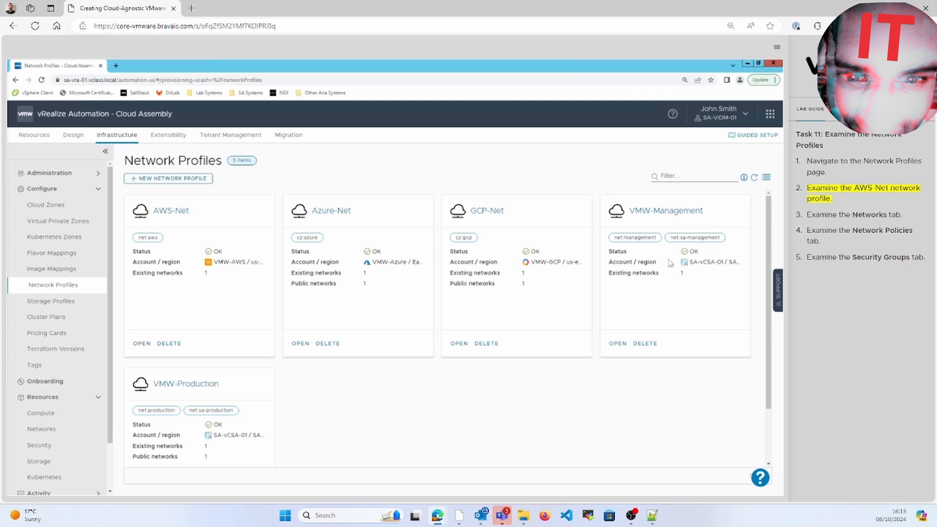
{"action": "left_click", "coordinate": [142, 344]}
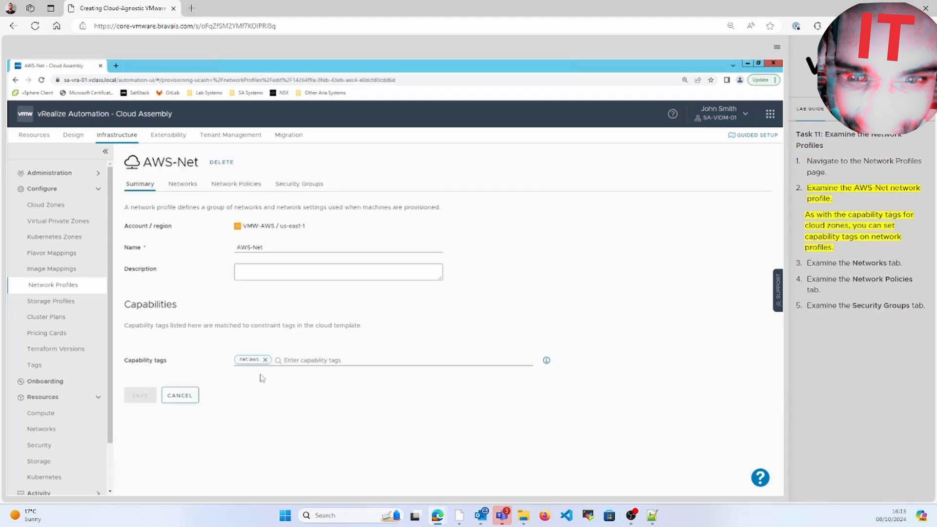
{"action": "left_click", "coordinate": [185, 184]}
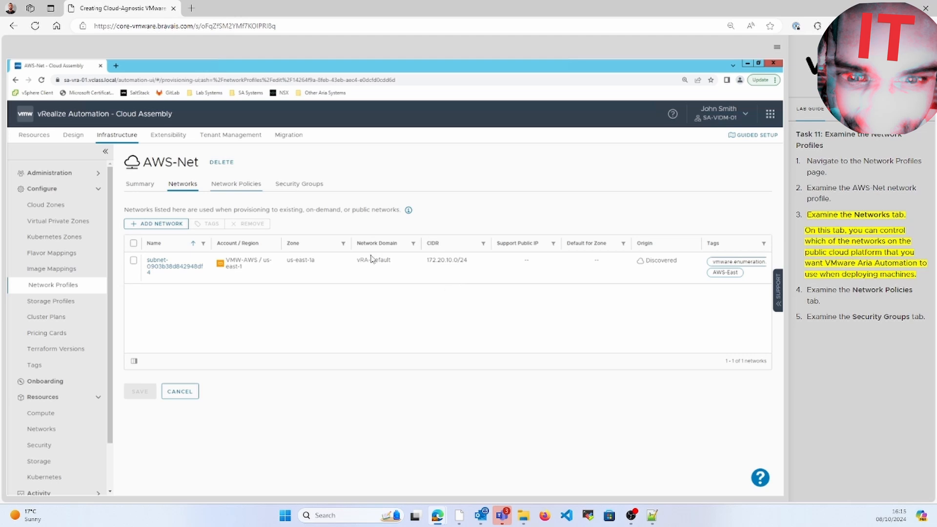
{"action": "left_click", "coordinate": [225, 188]}
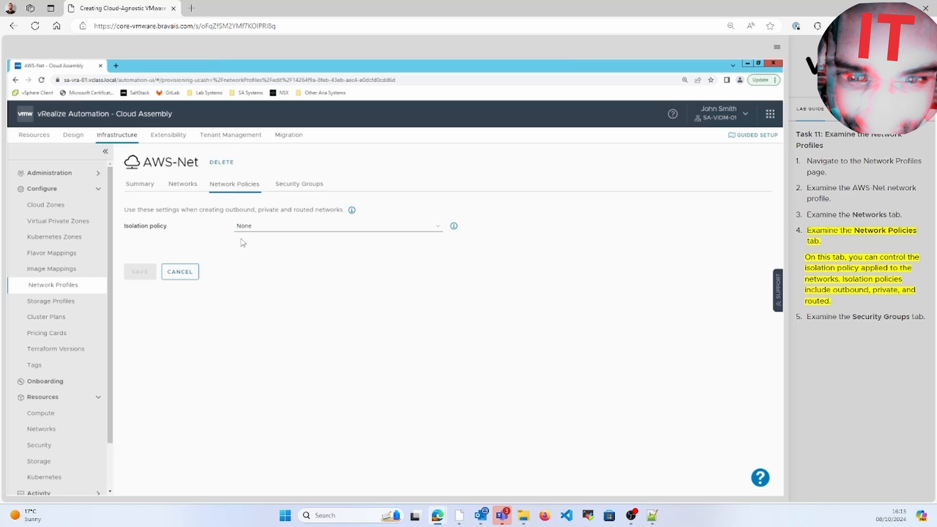
{"action": "left_click", "coordinate": [318, 184]}
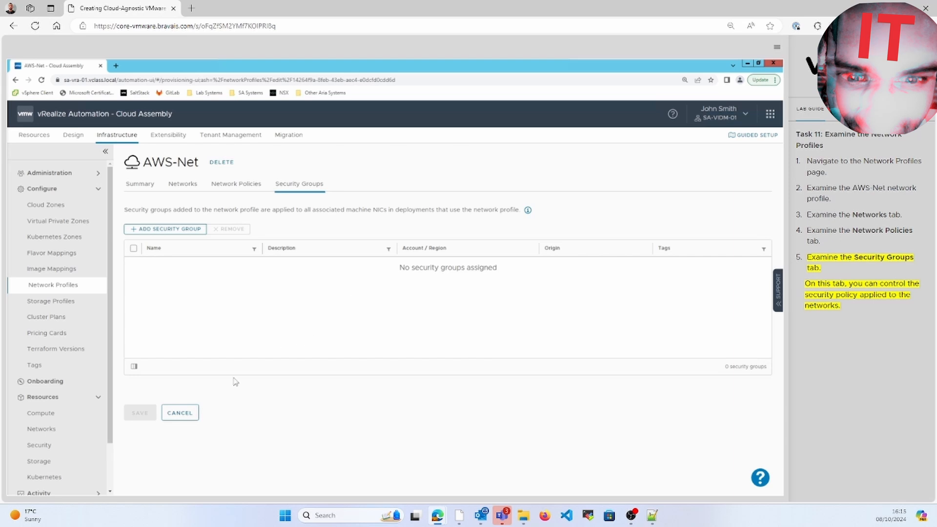
{"action": "left_click", "coordinate": [192, 418]}
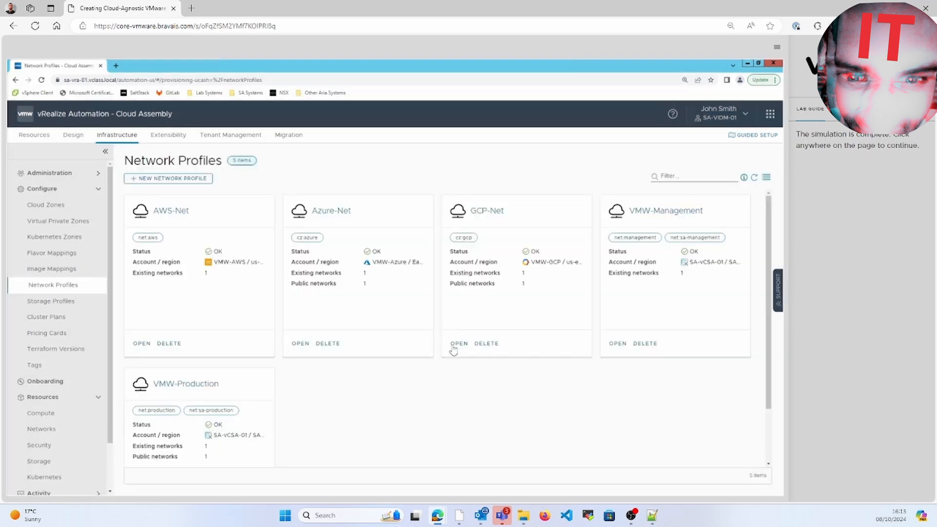